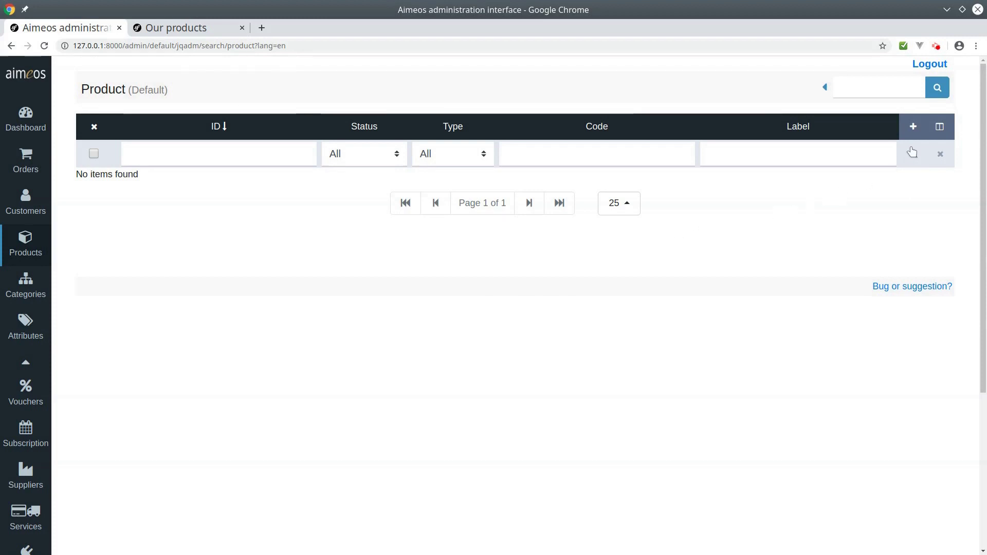
# Step: Create a new Selection-type product with SKU 4000 and label 'Shirt'
pyautogui.click(914, 128)
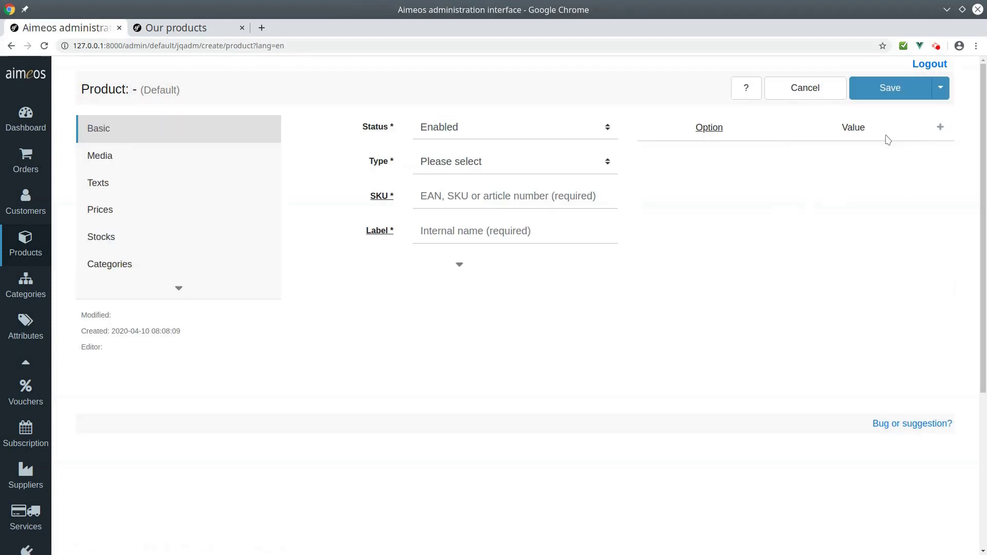
pyautogui.click(556, 170)
pyautogui.click(538, 235)
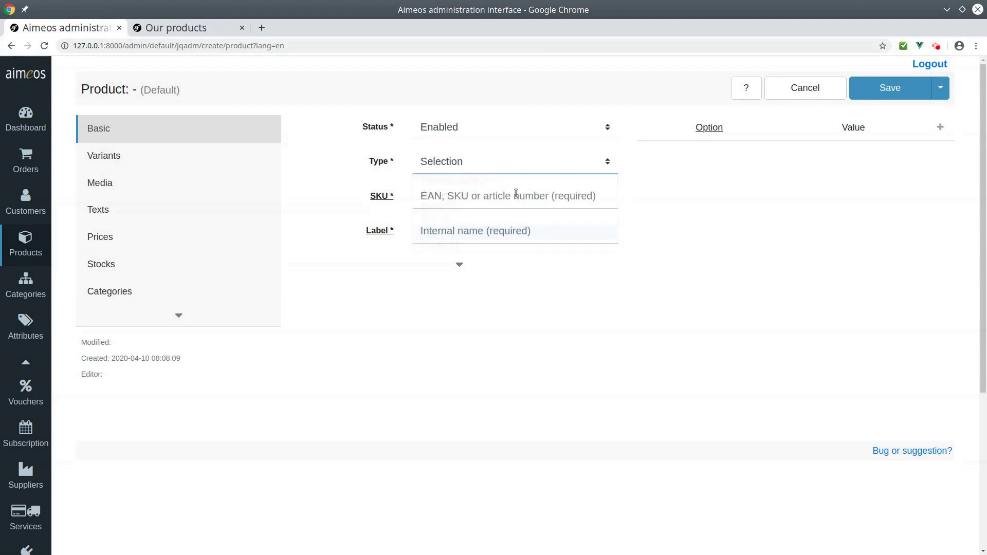
pyautogui.click(516, 195)
pyautogui.write('4000')
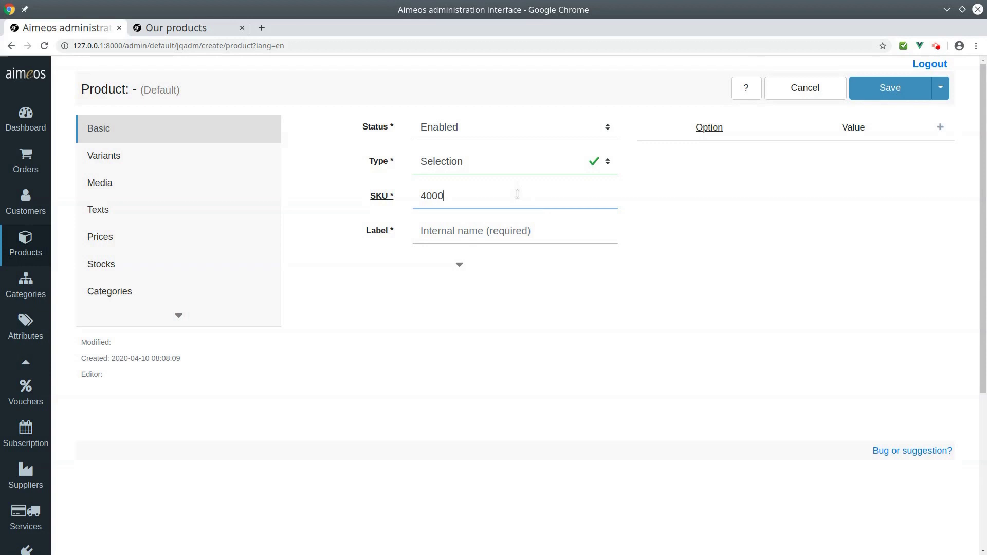
pyautogui.press('Tab')
pyautogui.write('S')
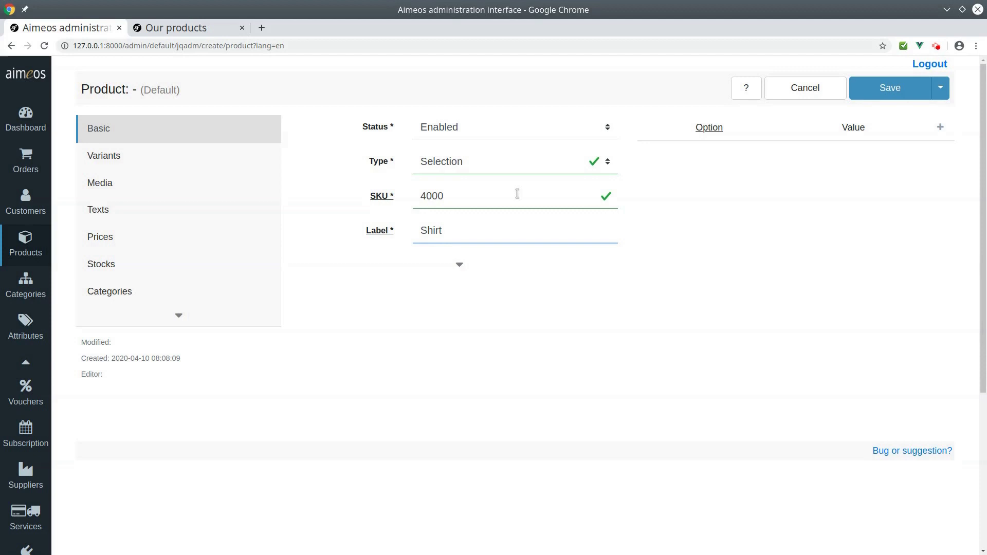
# Step: Add a first variant 'Shirt red' with SKU 4100 and stock level 300
pyautogui.click(166, 162)
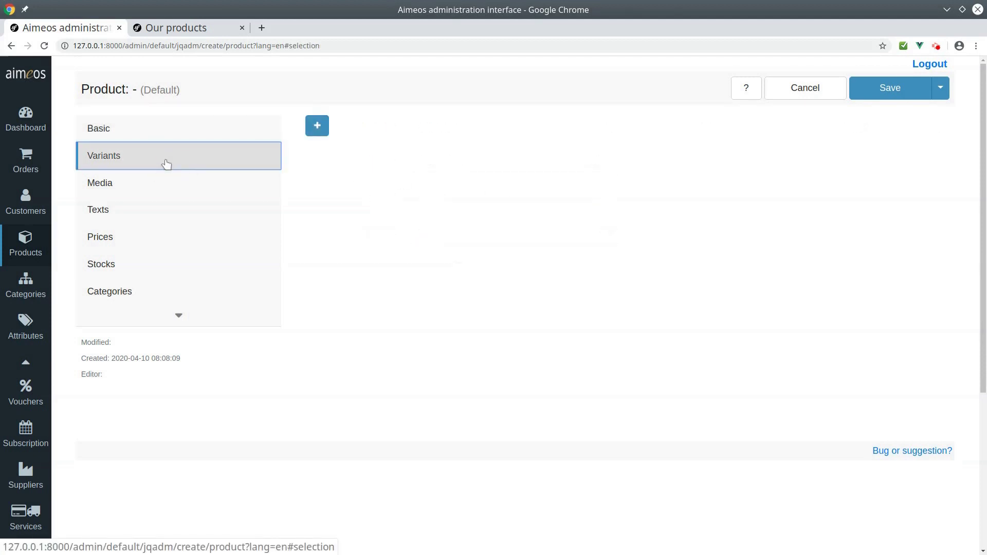
pyautogui.click(317, 126)
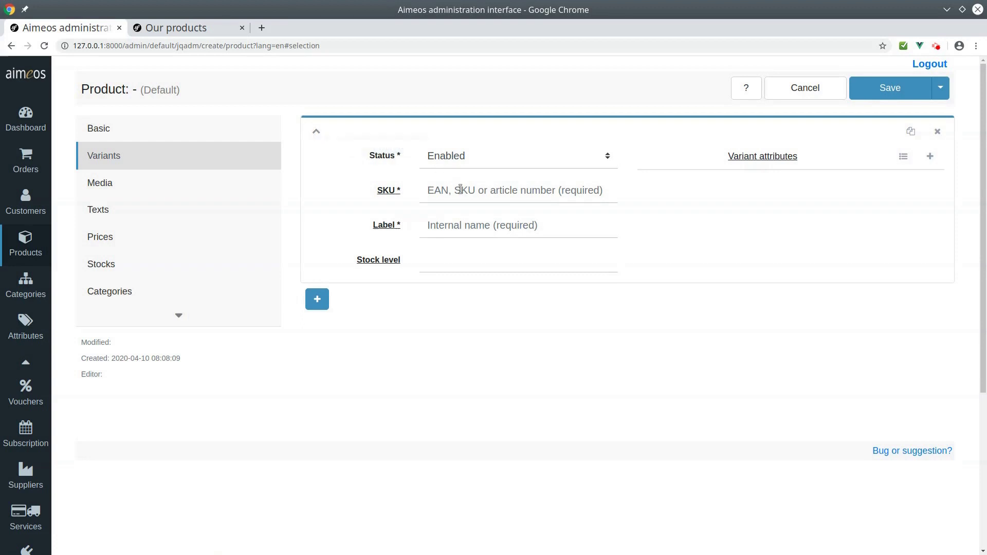
pyautogui.click(458, 189)
pyautogui.write('41')
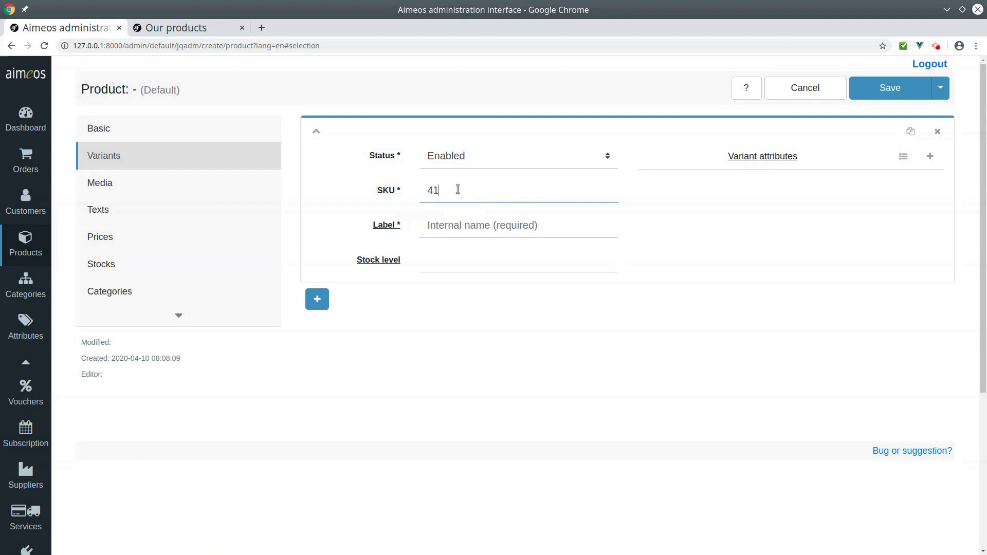
pyautogui.write('00')
pyautogui.press('Tab')
pyautogui.write('Shirt red')
pyautogui.press('Tab')
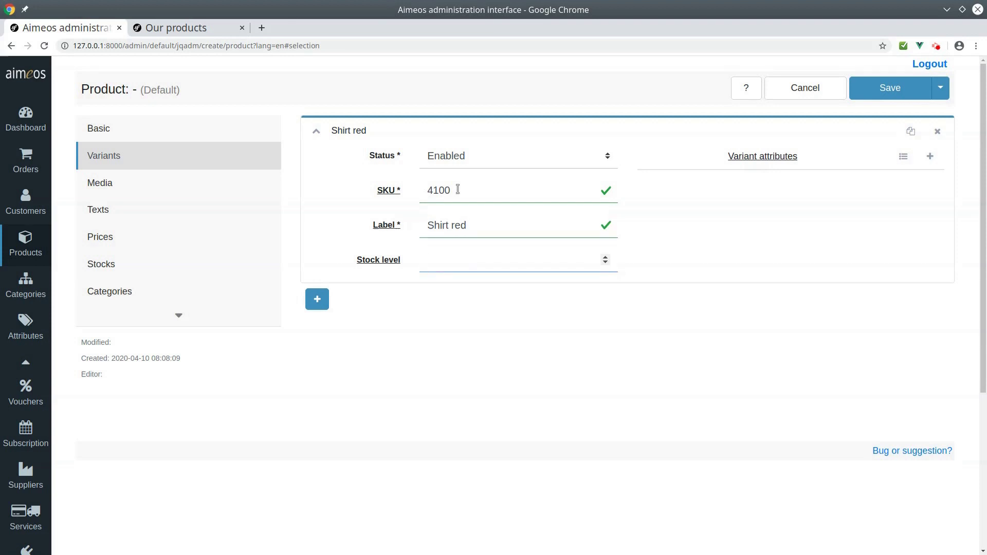
pyautogui.write('300')
# Step: Add a second variant 'Shirt black' with SKU 4200 and stock level 200
pyautogui.click(318, 300)
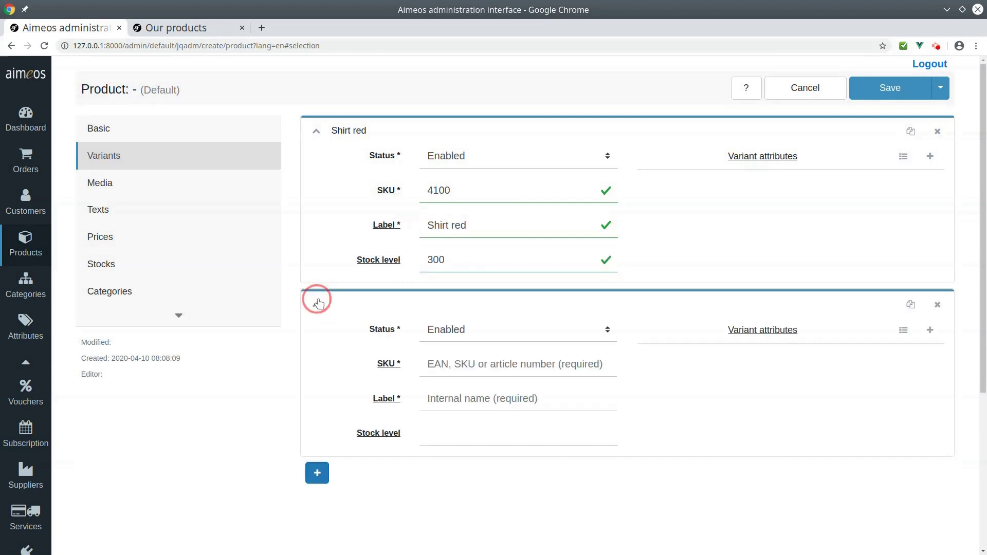
pyautogui.click(445, 364)
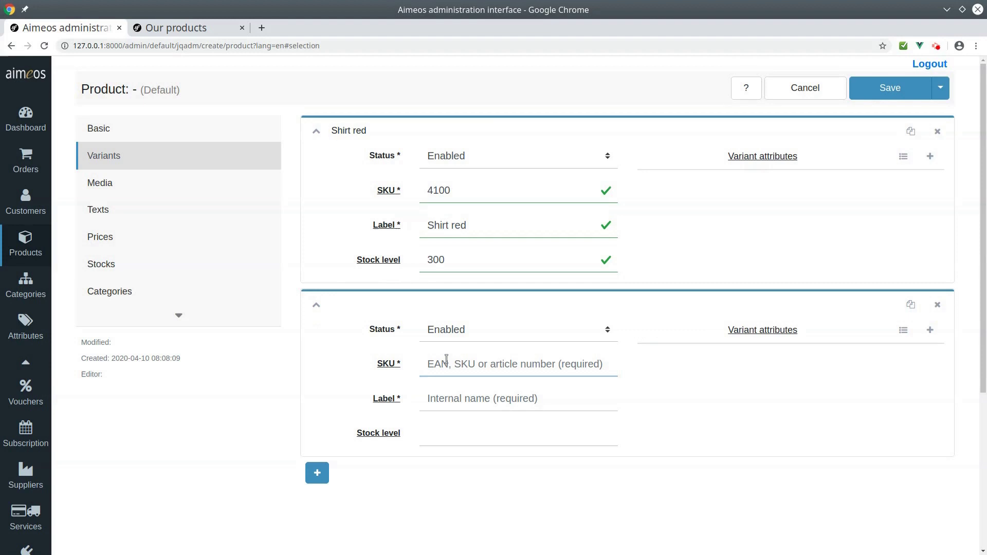
pyautogui.write('4')
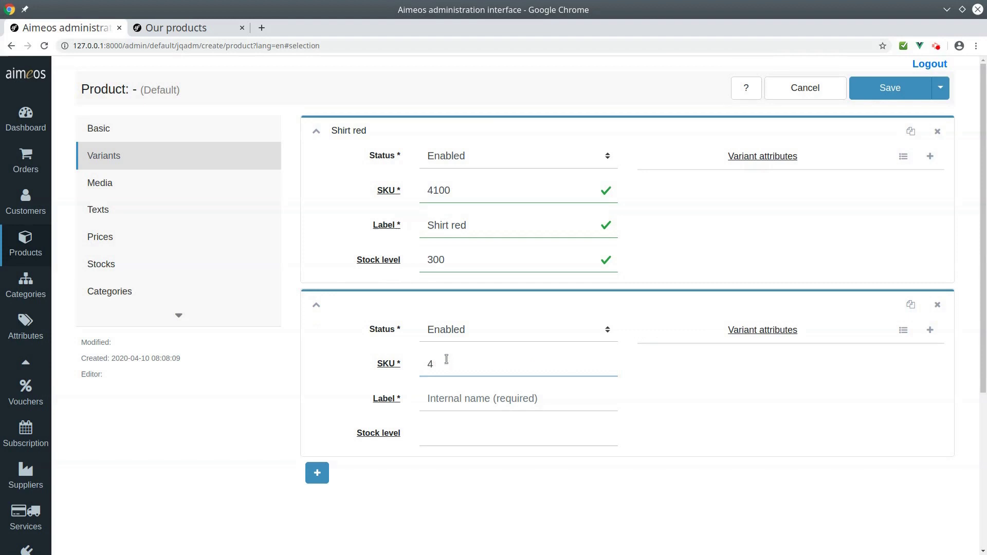
pyautogui.write('320200')
pyautogui.press('Tab')
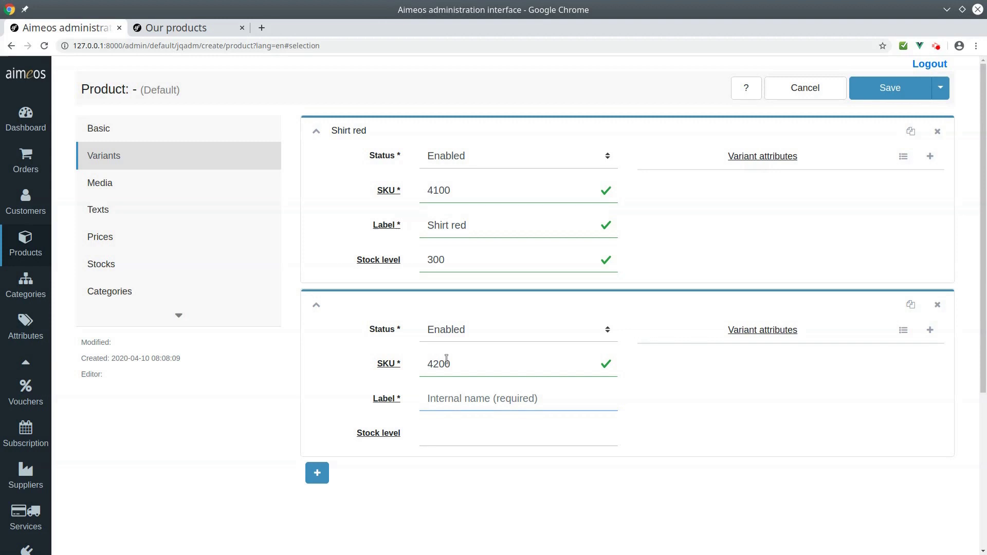
pyautogui.write('Shirt black')
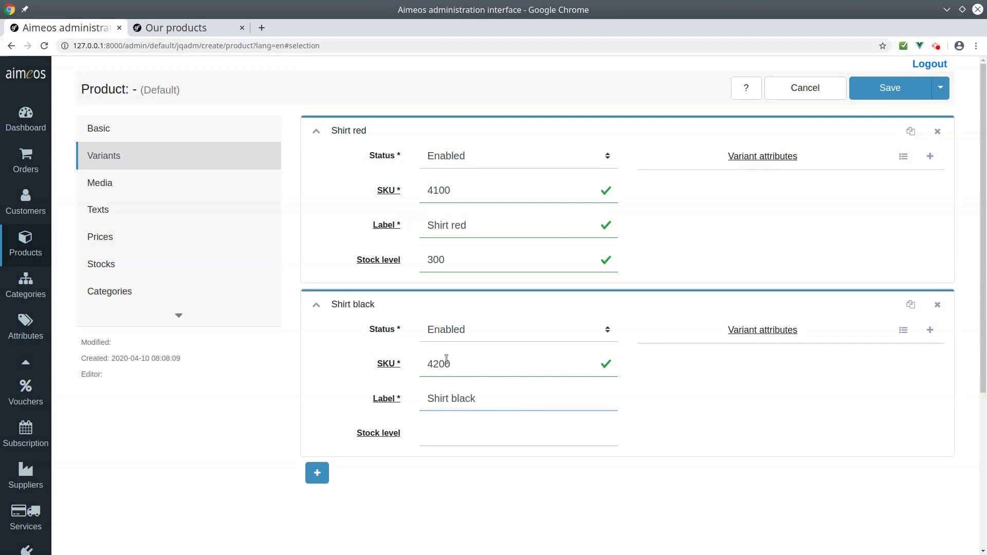
pyautogui.press('Tab')
pyautogui.write('200')
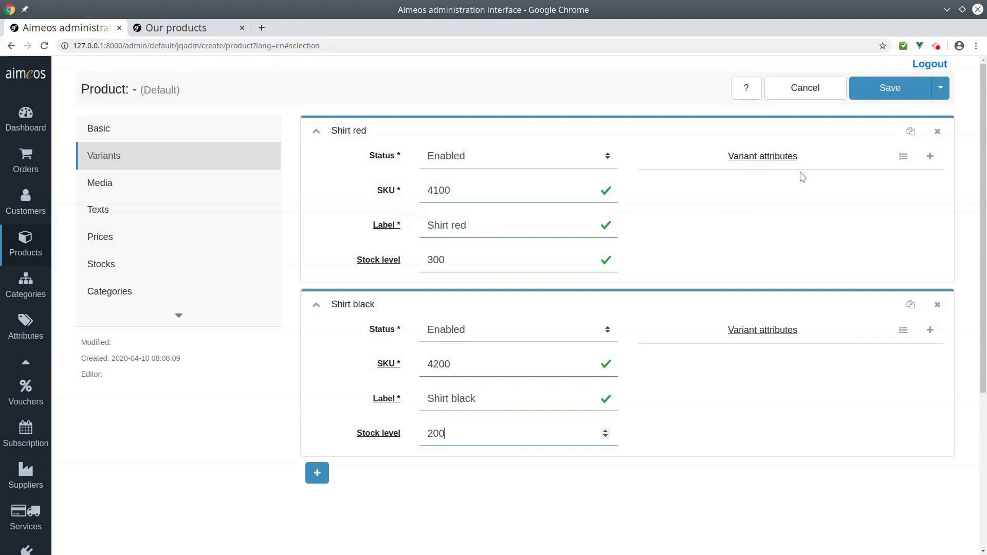
# Step: In a new attribute tab, save a Color attribute with code and label 'red'
pyautogui.click(905, 159)
pyautogui.click(905, 159)
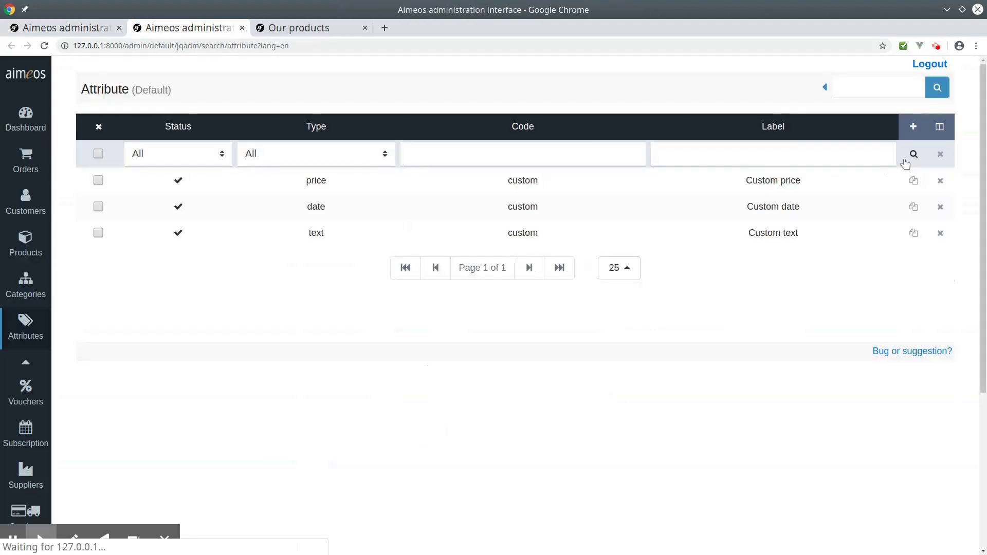
pyautogui.click(912, 129)
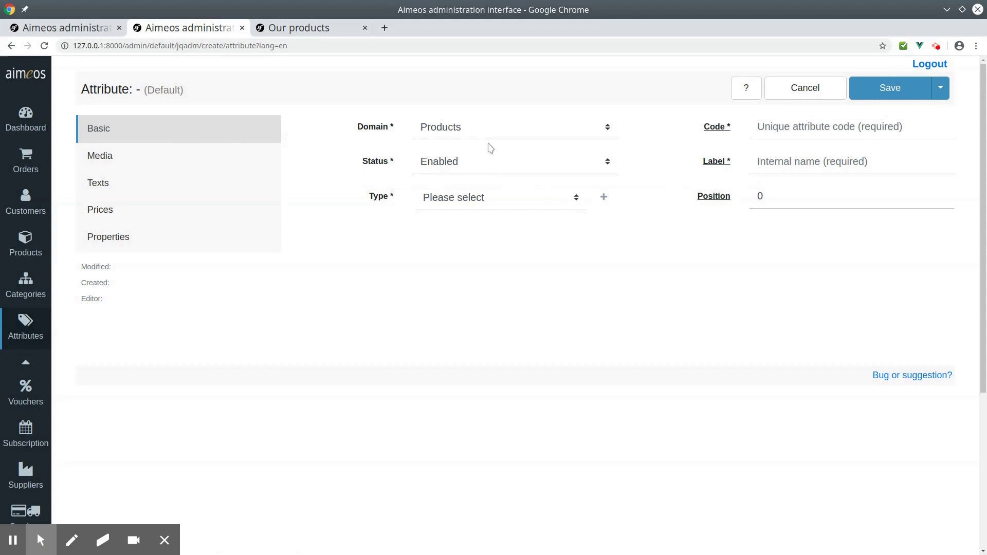
pyautogui.click(483, 200)
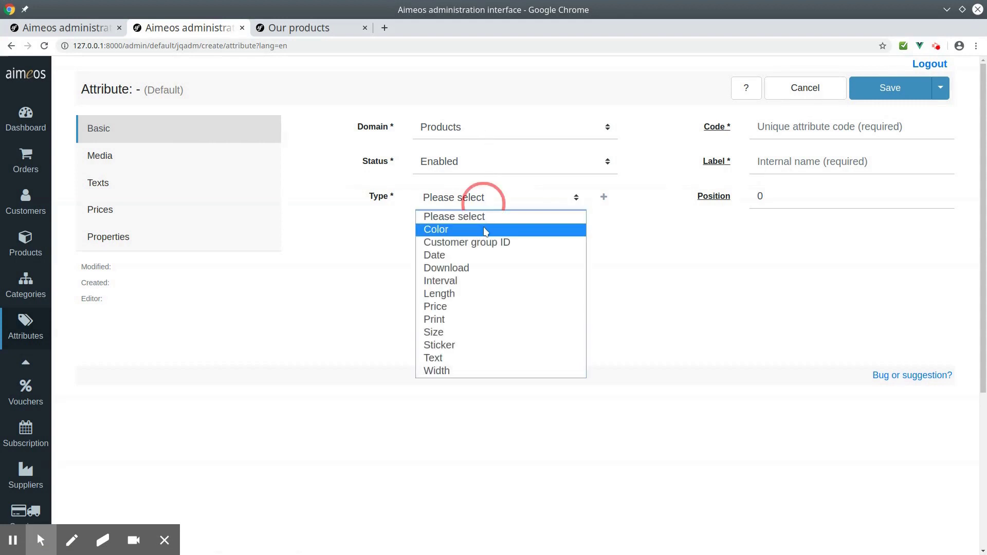
pyautogui.click(488, 230)
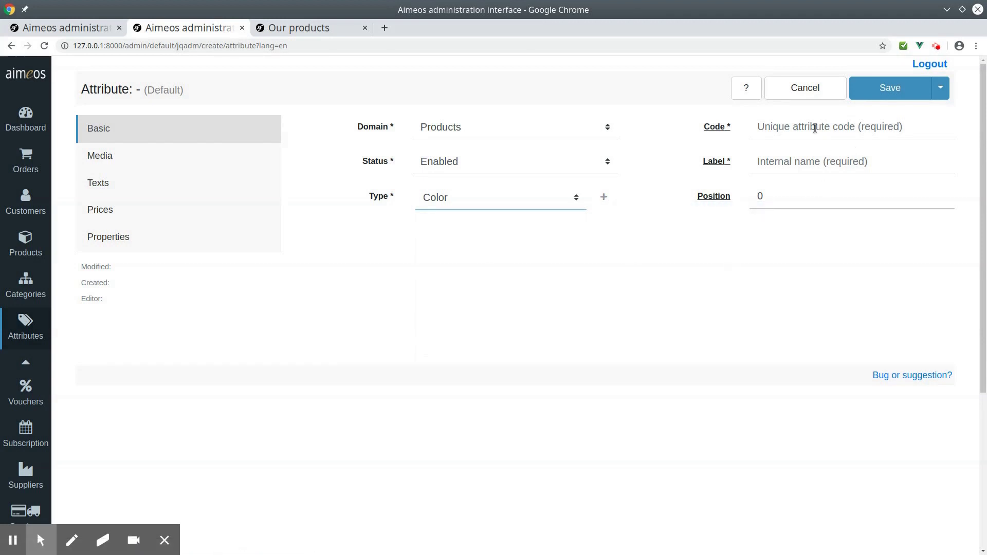
pyautogui.click(815, 127)
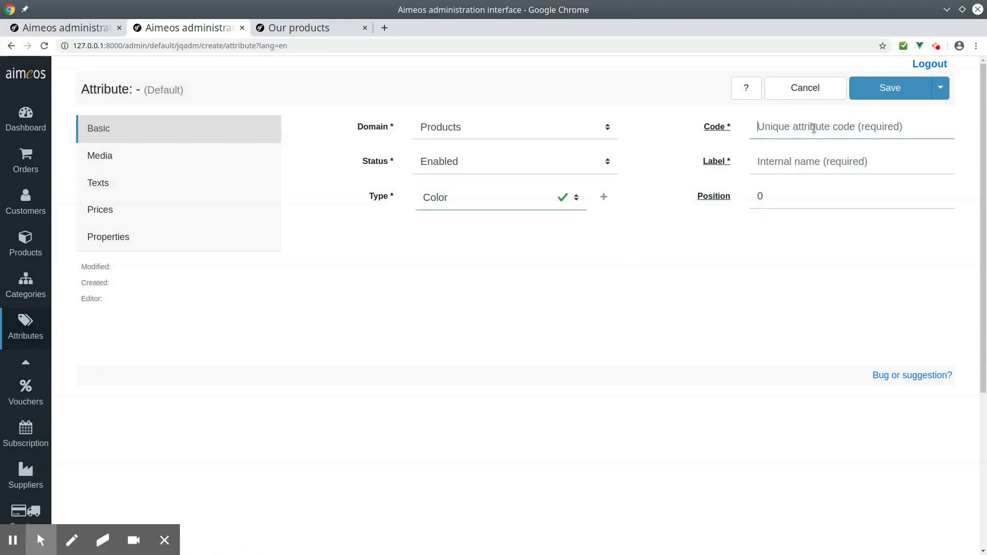
pyautogui.write('red')
pyautogui.press('Tab')
pyautogui.write('r')
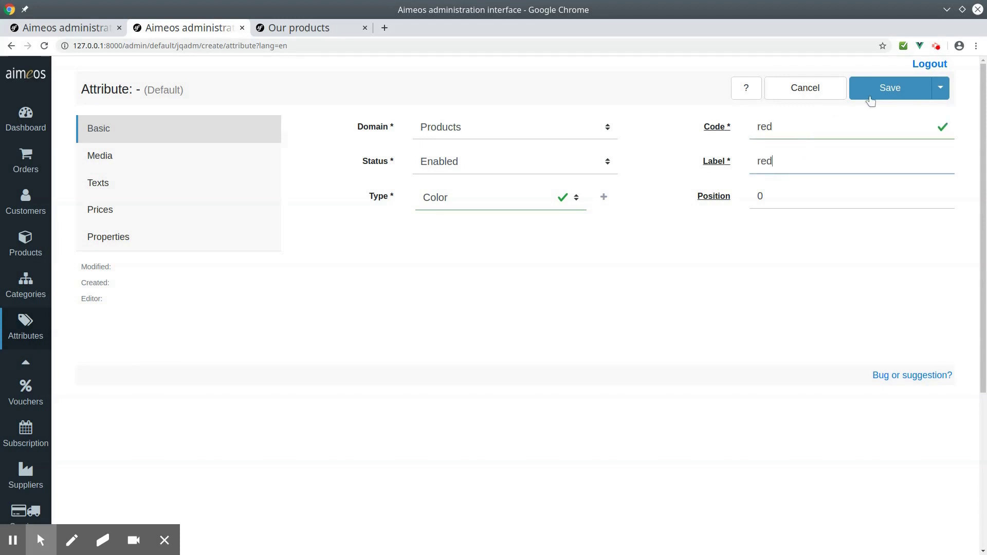
pyautogui.click(940, 88)
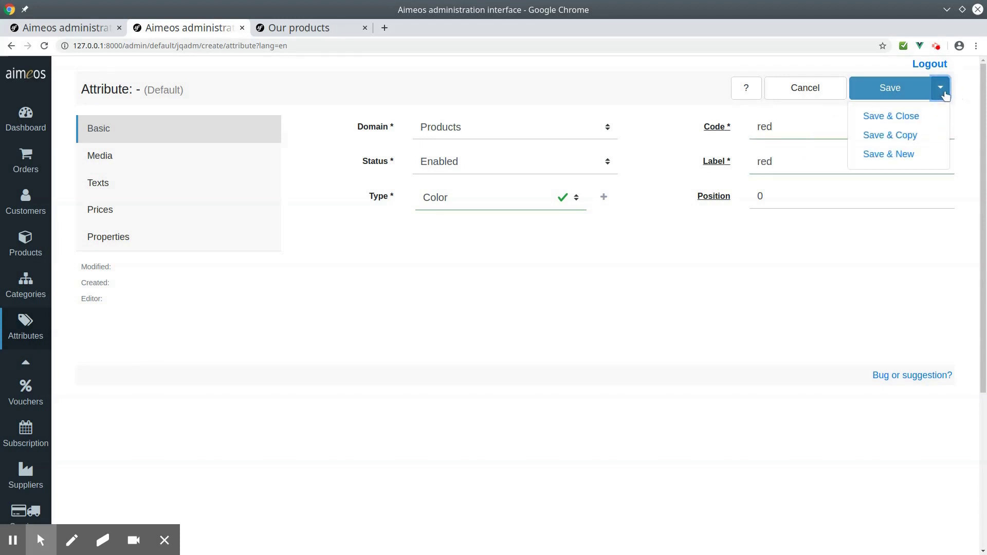
pyautogui.click(892, 155)
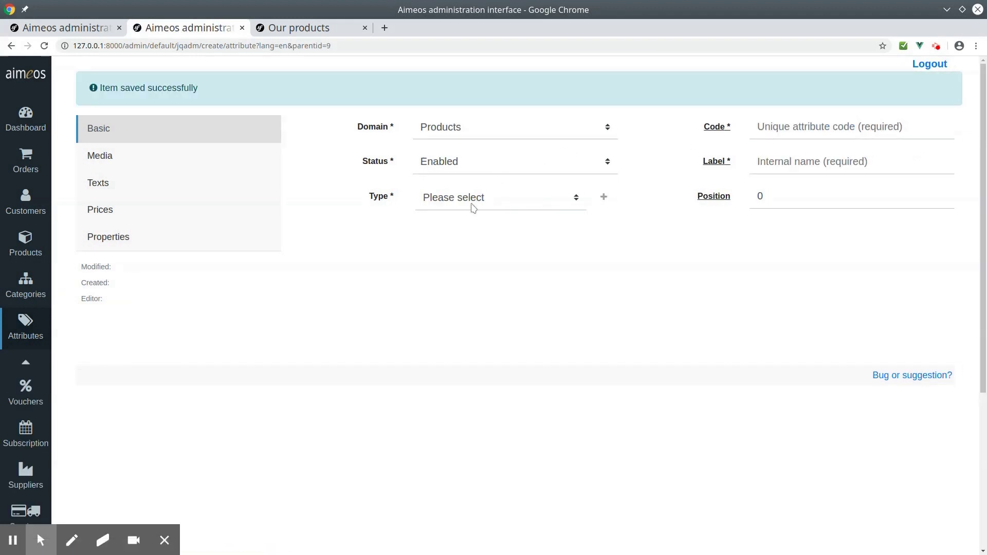
# Step: Create and save a second Color attribute with code and label 'black'
pyautogui.click(476, 200)
pyautogui.click(473, 227)
pyautogui.click(766, 133)
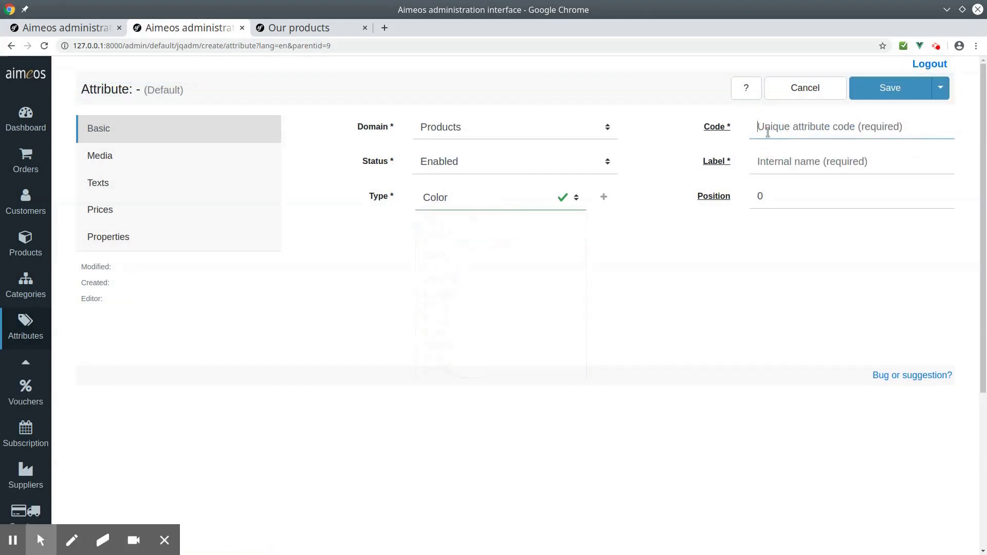
pyautogui.write('black')
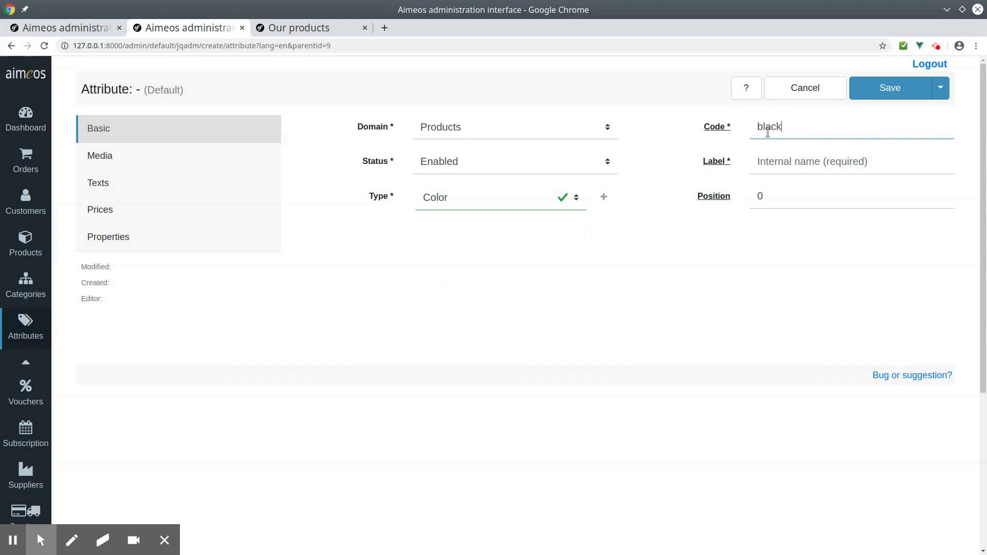
pyautogui.press('Tab')
pyautogui.write('black')
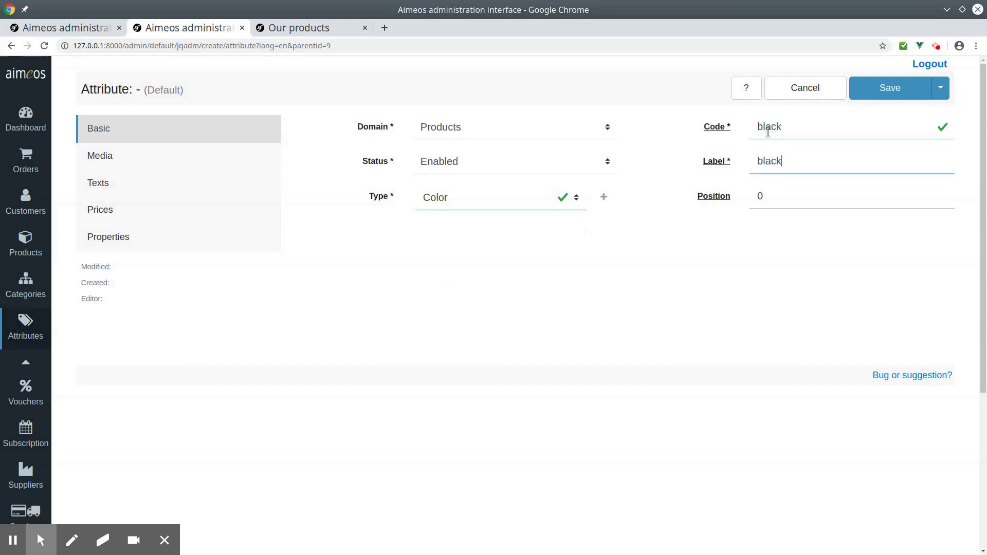
pyautogui.click(904, 97)
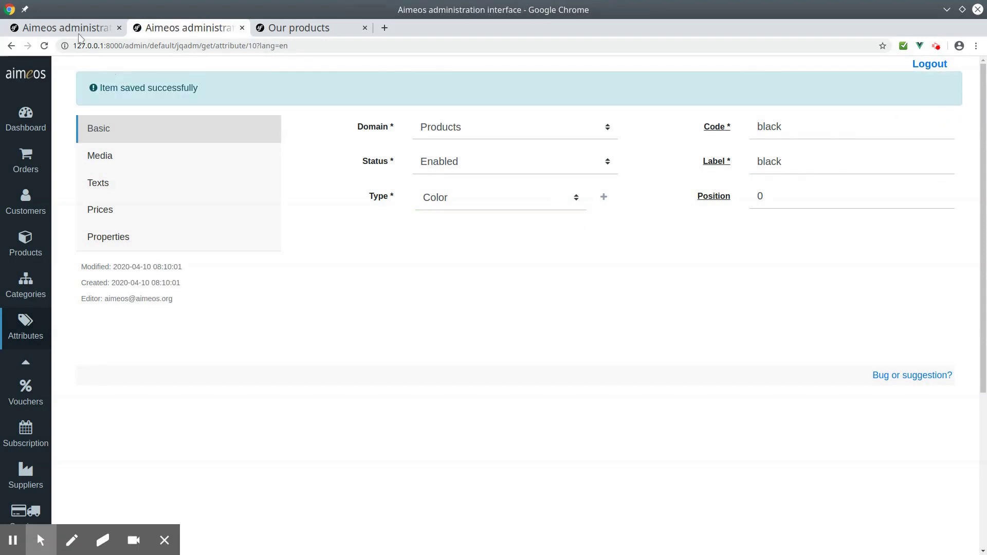
# Step: Assign red (color) to the Shirt red variant and black (color) to Shirt black
pyautogui.click(79, 33)
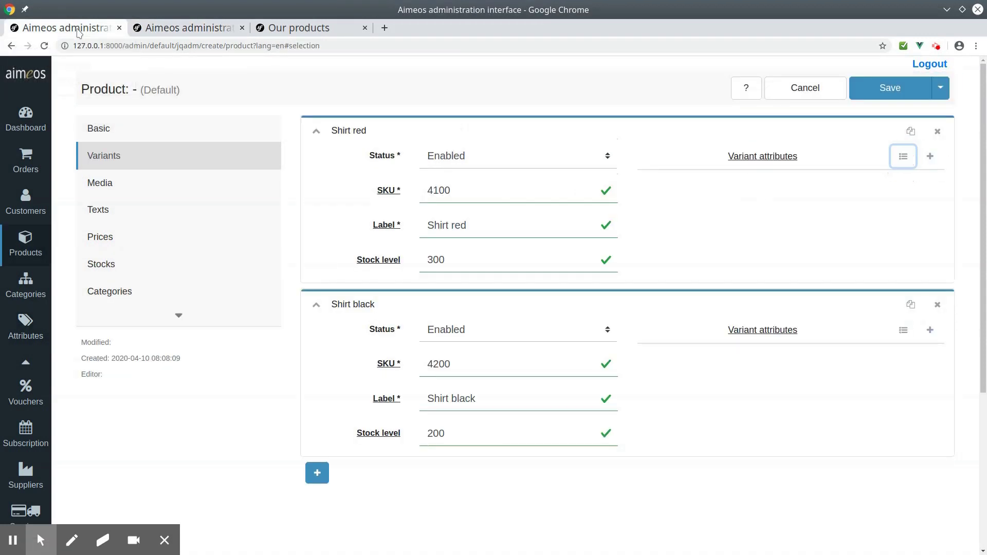
pyautogui.click(931, 157)
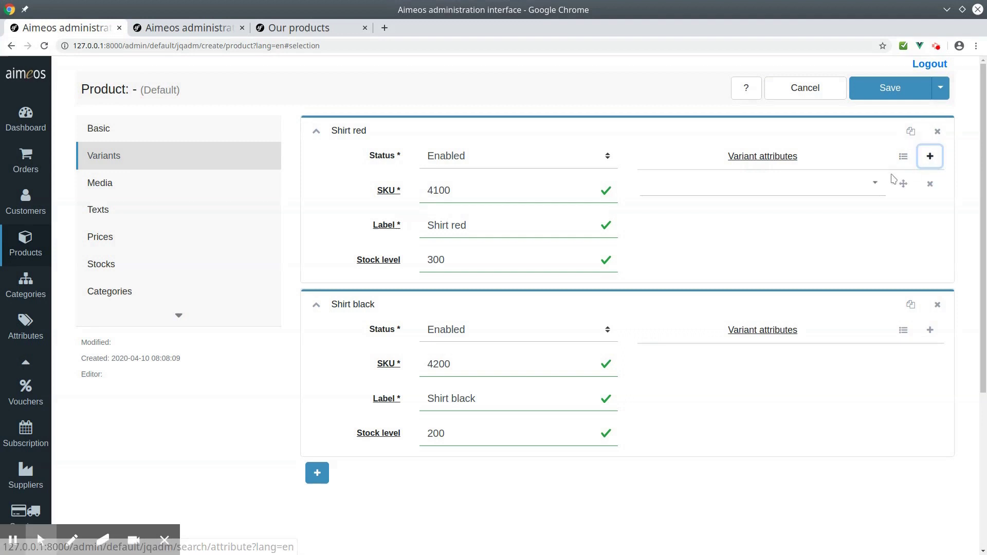
pyautogui.click(874, 182)
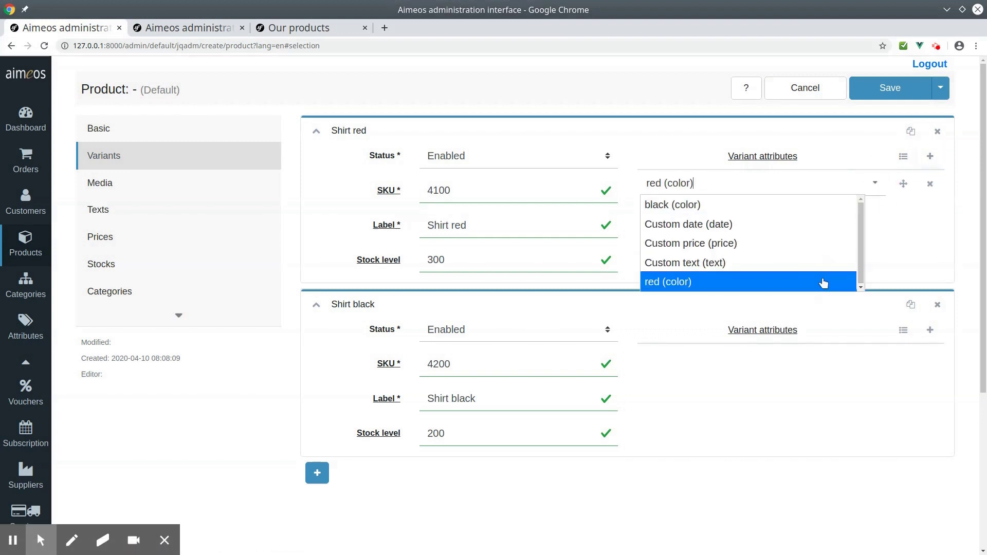
pyautogui.click(824, 284)
pyautogui.click(930, 330)
pyautogui.click(844, 363)
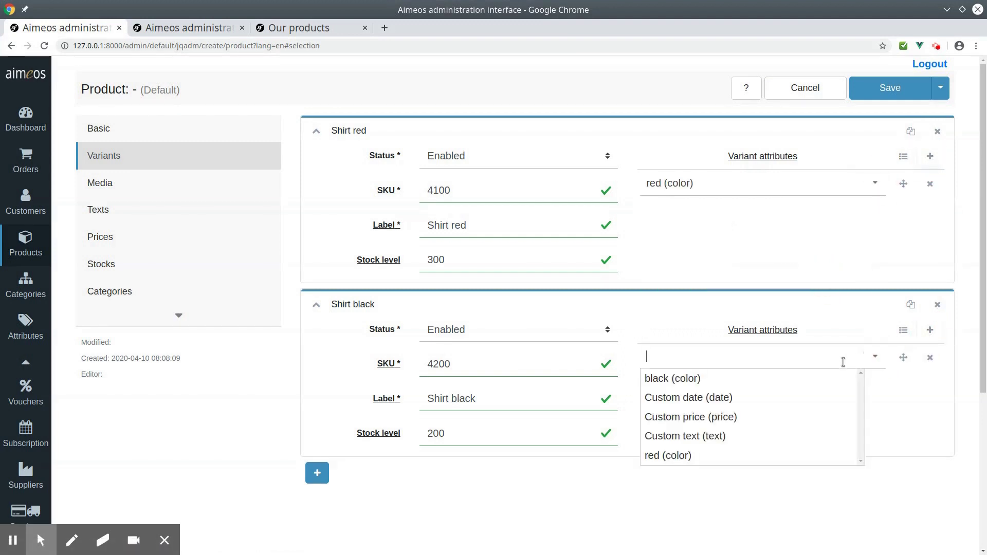
pyautogui.click(819, 379)
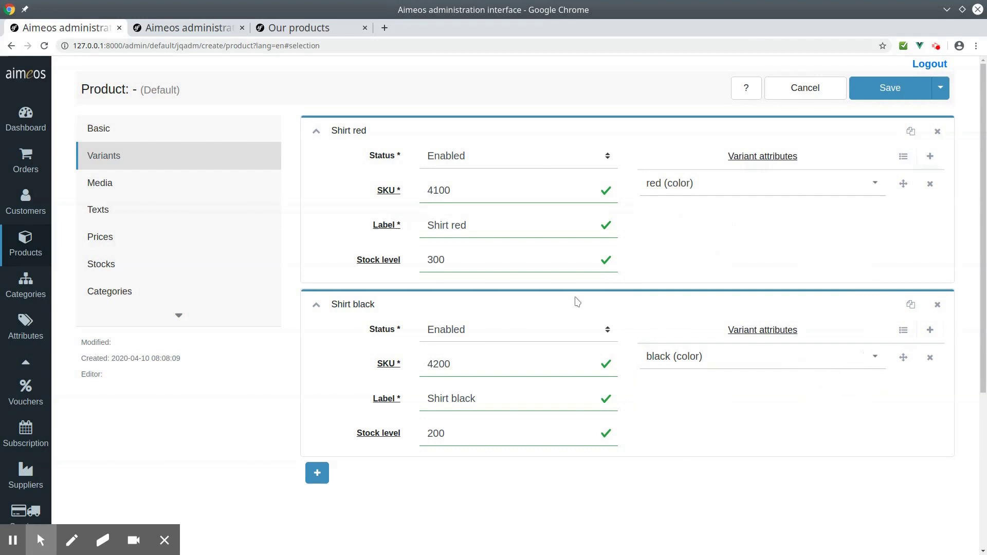
# Step: Attach the image shirt red.jpeg as product media
pyautogui.click(221, 188)
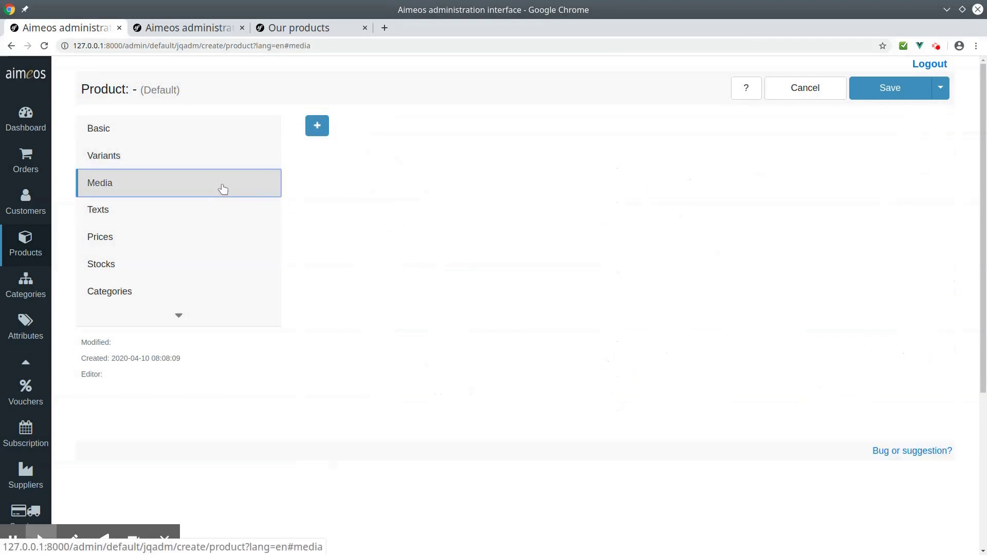
pyautogui.click(317, 126)
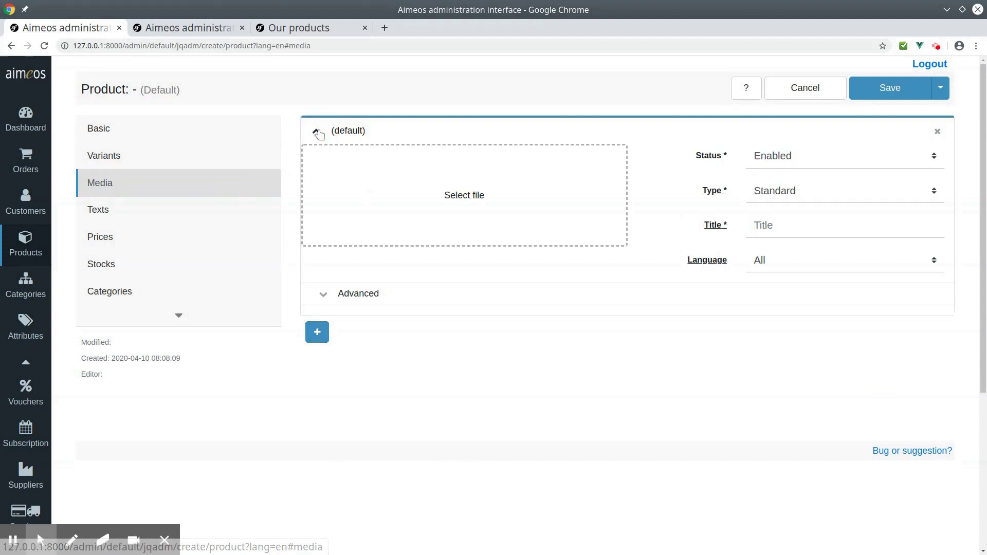
pyautogui.click(419, 209)
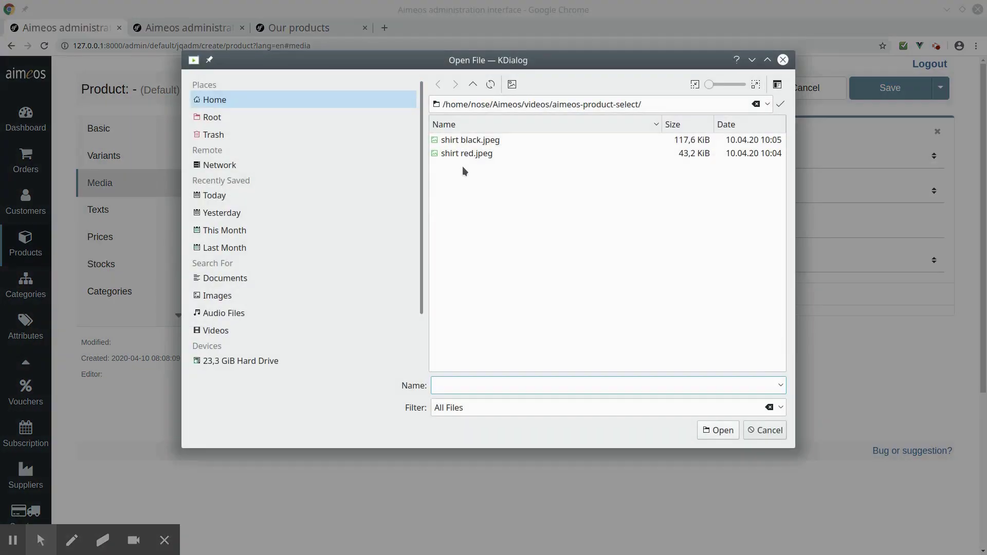
pyautogui.click(471, 154)
pyautogui.doubleClick(471, 153)
pyautogui.click(194, 215)
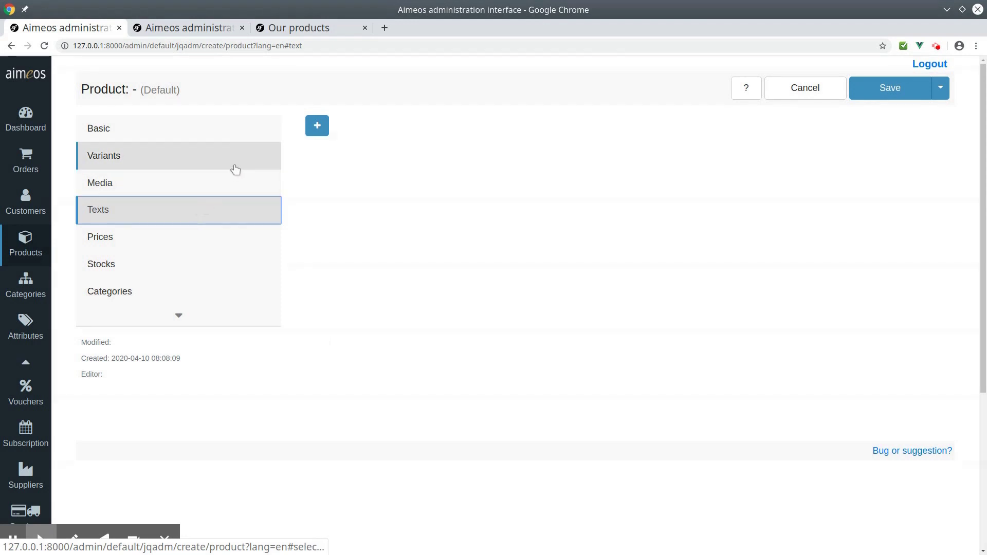
# Step: Add an English Name text 'Shirt'
pyautogui.click(318, 127)
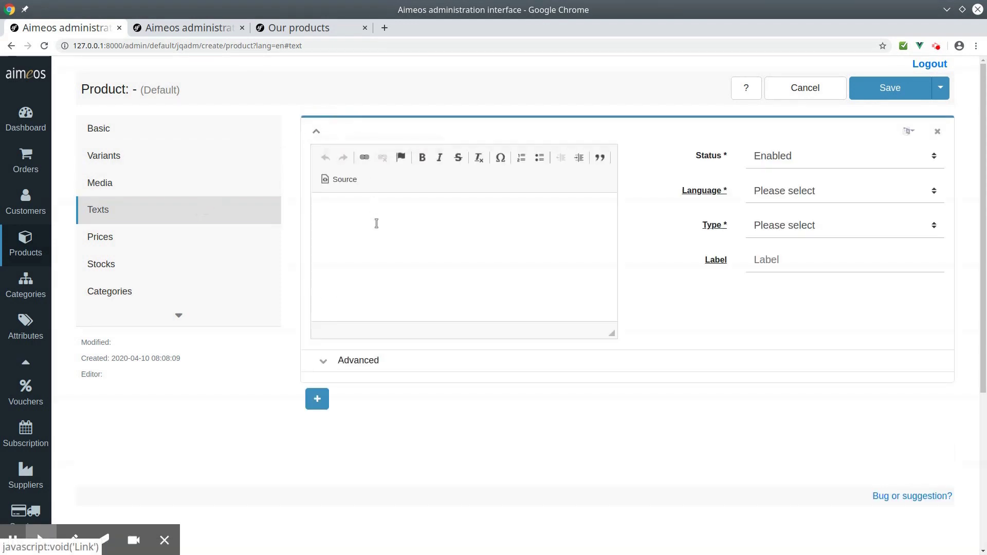
pyautogui.write('Shirt')
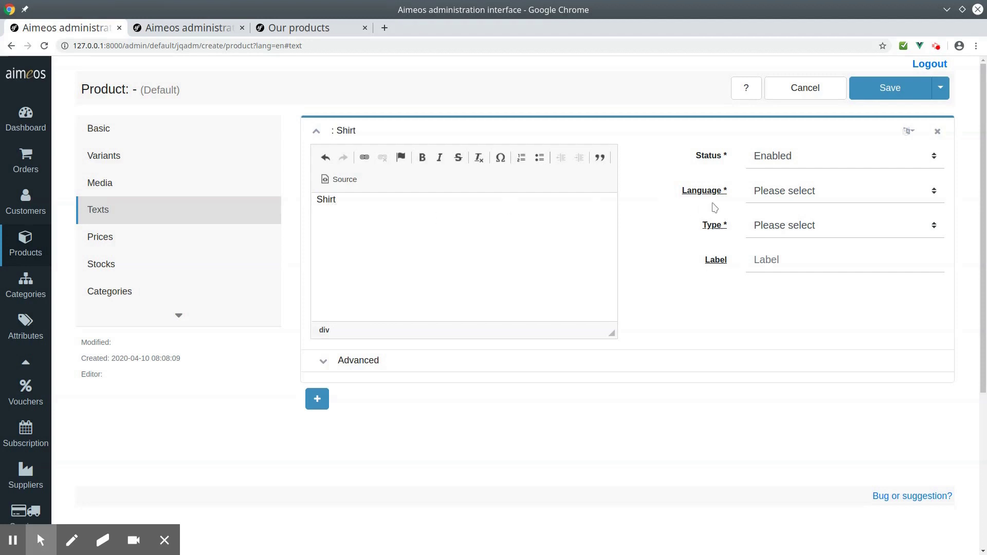
pyautogui.click(783, 189)
pyautogui.click(790, 252)
pyautogui.click(796, 225)
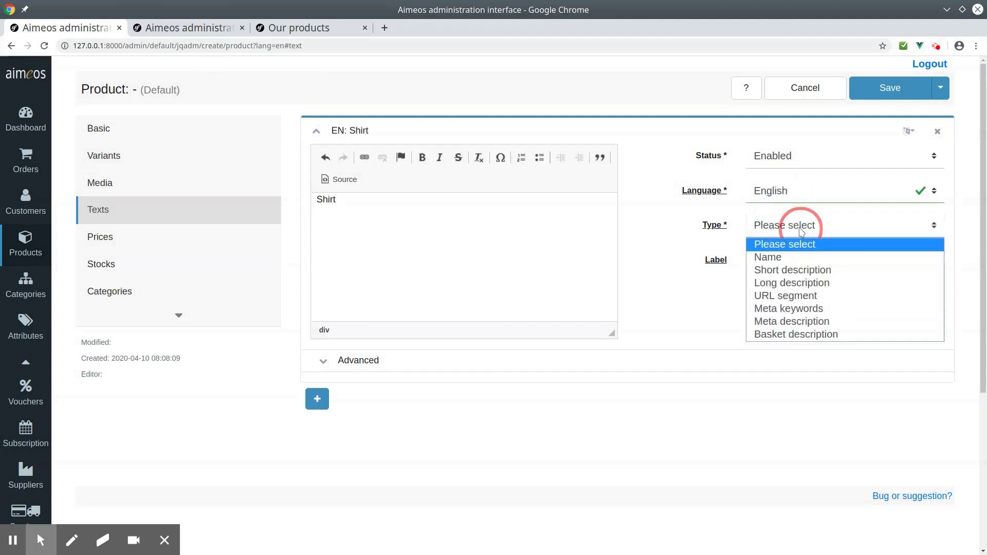
pyautogui.click(776, 258)
# Step: Add an English Short description text 'skin friendly cotton'
pyautogui.click(318, 399)
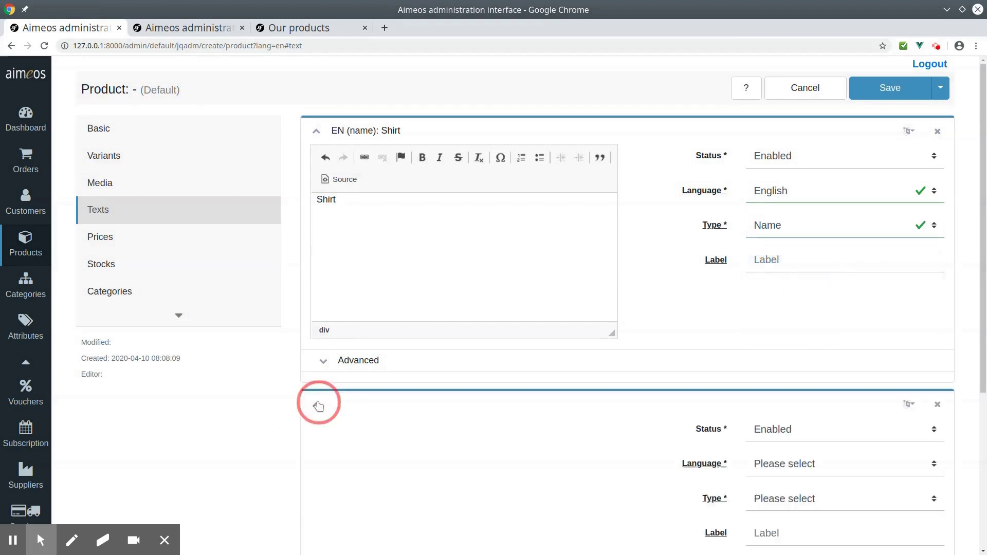
pyautogui.scroll(-5, 351, 357)
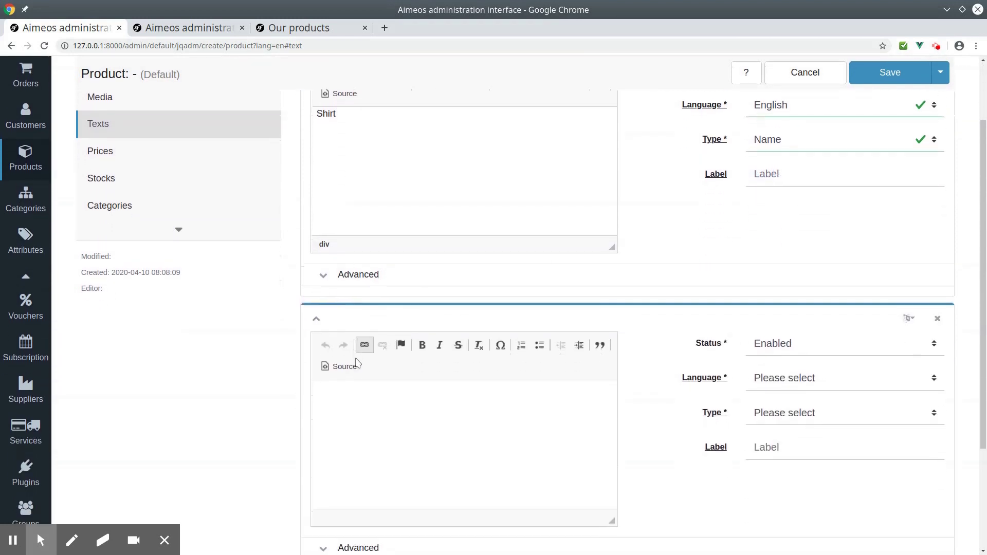
pyautogui.click(363, 381)
pyautogui.write('skin friendly cotton')
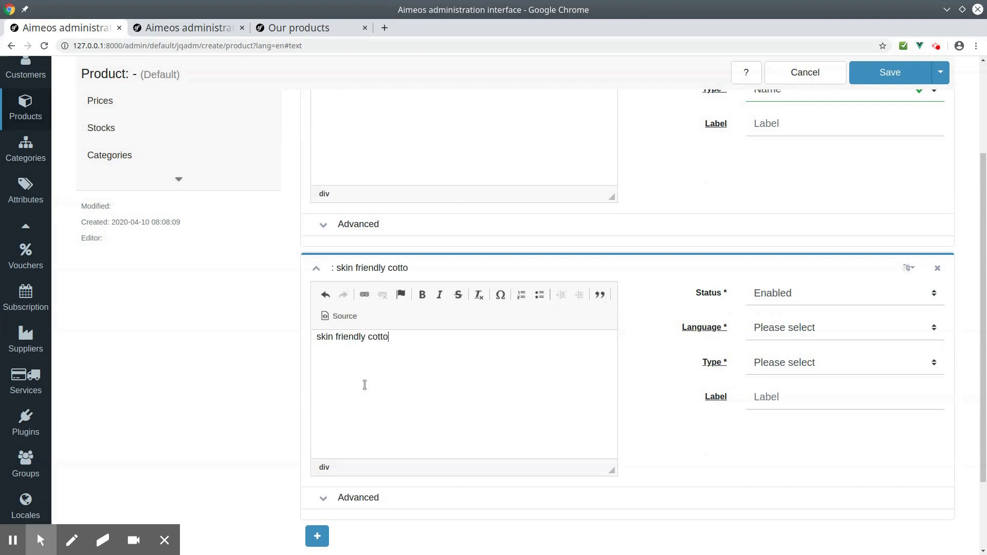
pyautogui.click(776, 330)
pyautogui.click(786, 385)
pyautogui.click(784, 363)
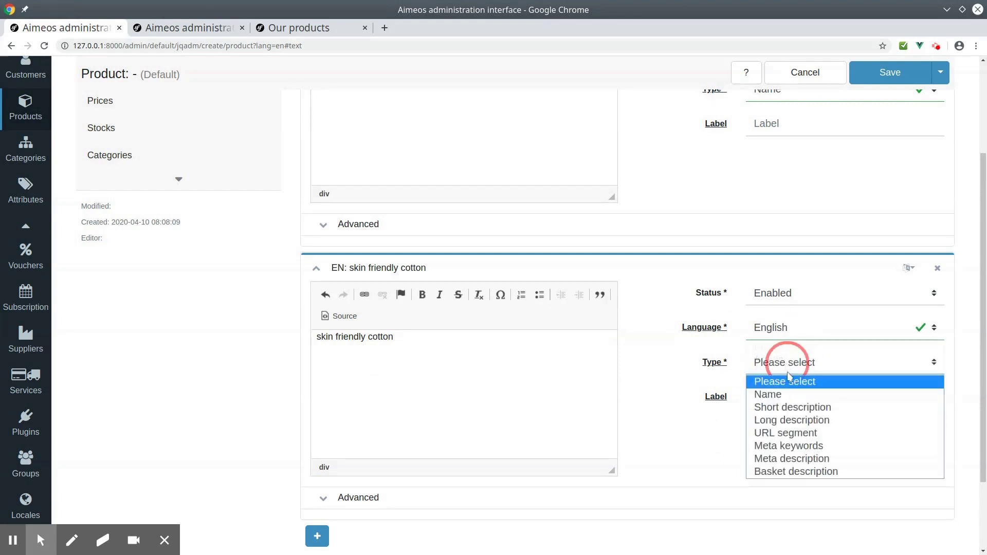
pyautogui.click(784, 407)
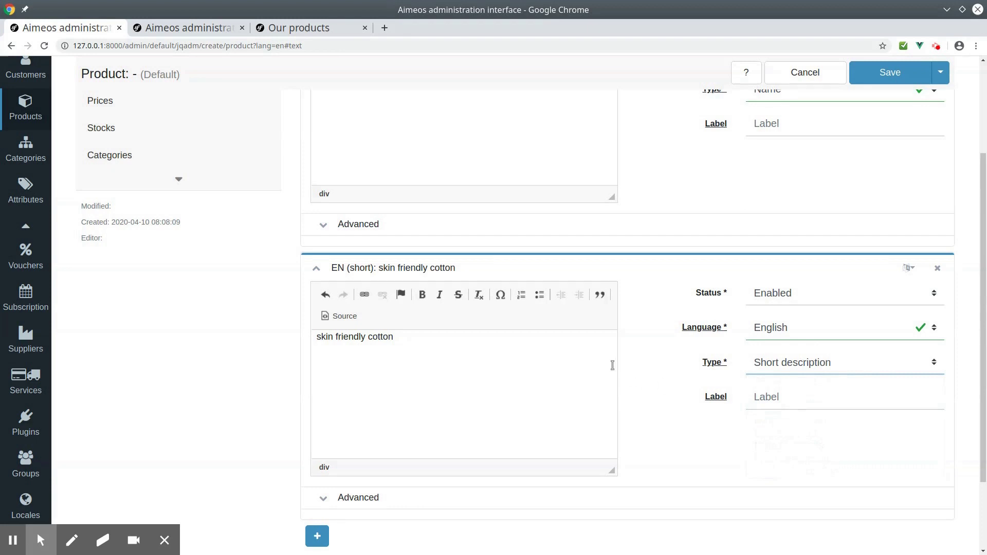
# Step: Add an English Long description text 'Shirt in 2 color variants'
pyautogui.scroll(-1, 612, 363)
pyautogui.click(318, 509)
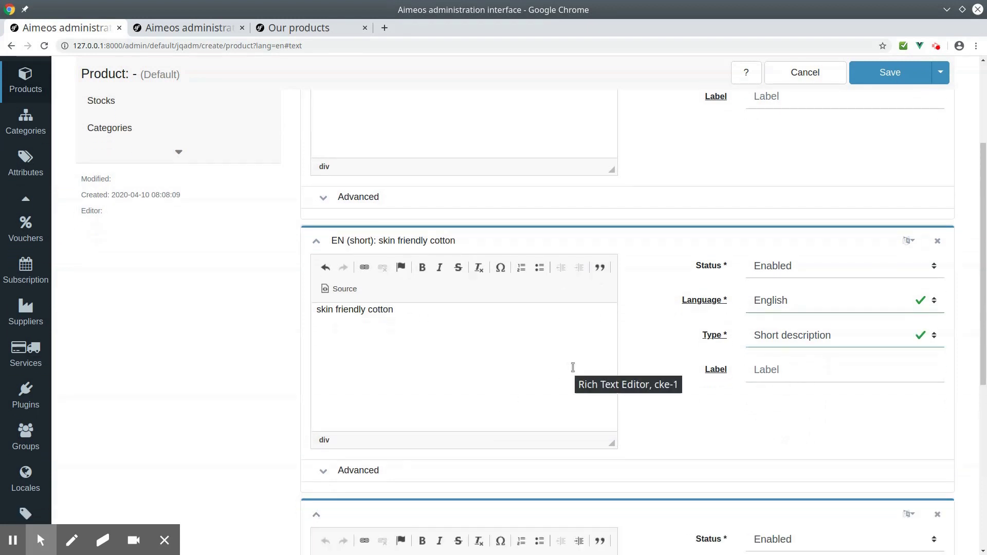
pyautogui.scroll(-4, 577, 369)
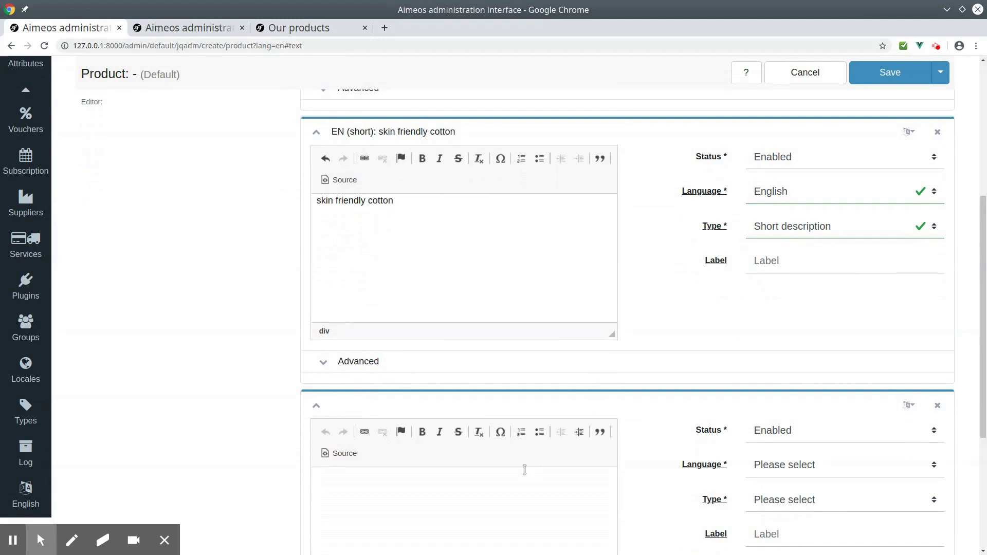
pyautogui.scroll(-3, 523, 470)
pyautogui.click(514, 422)
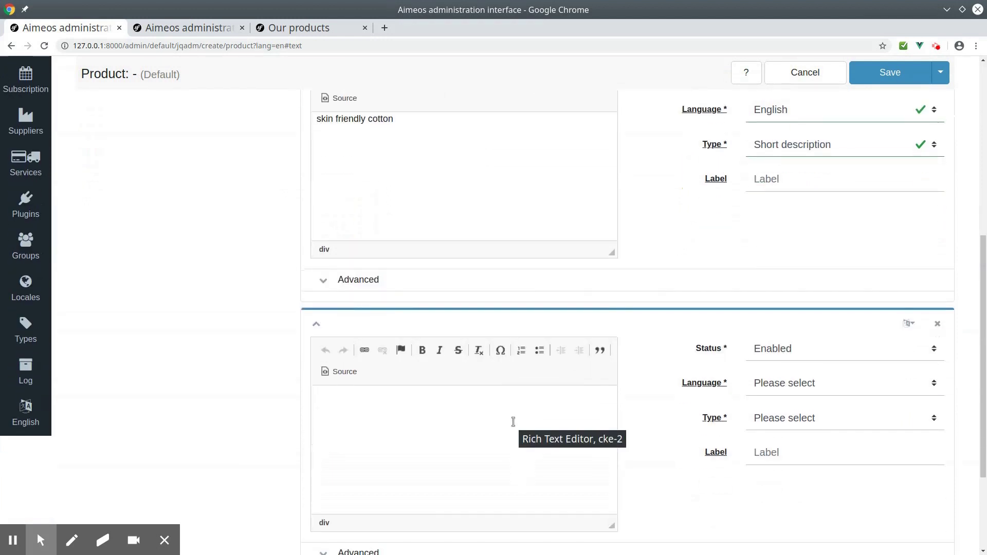
pyautogui.write('Shirt')
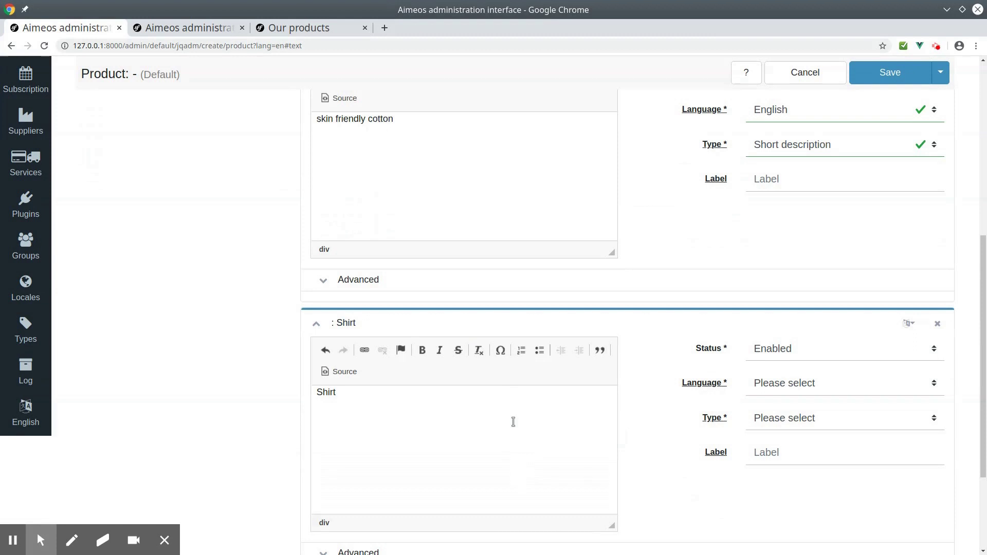
pyautogui.write(' in 2 color variants')
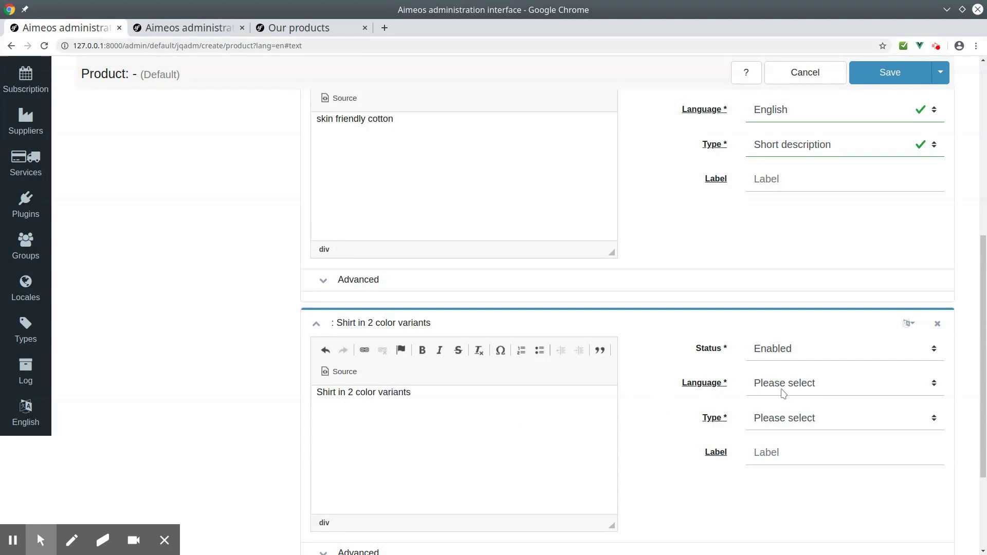
pyautogui.click(842, 382)
pyautogui.click(809, 451)
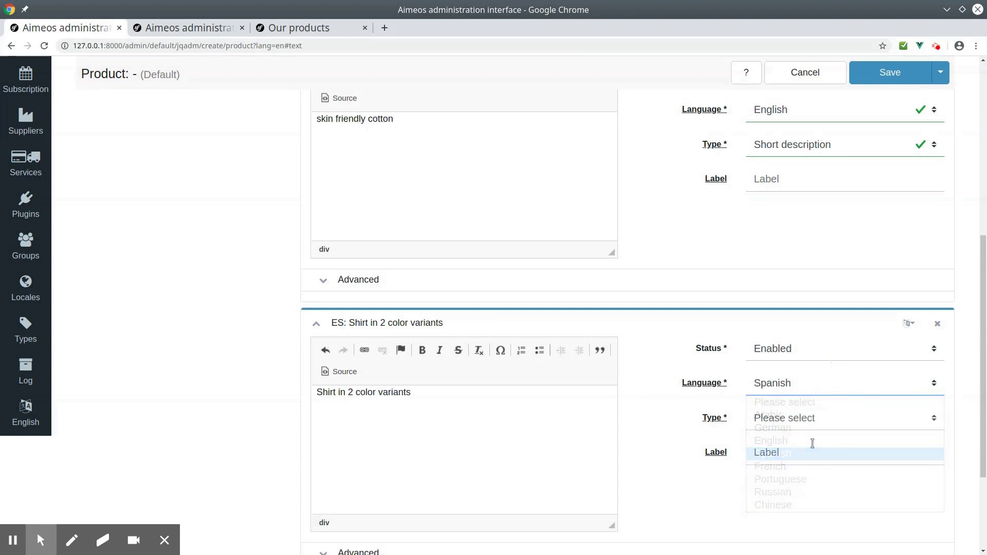
pyautogui.click(828, 382)
pyautogui.click(814, 441)
pyautogui.click(813, 416)
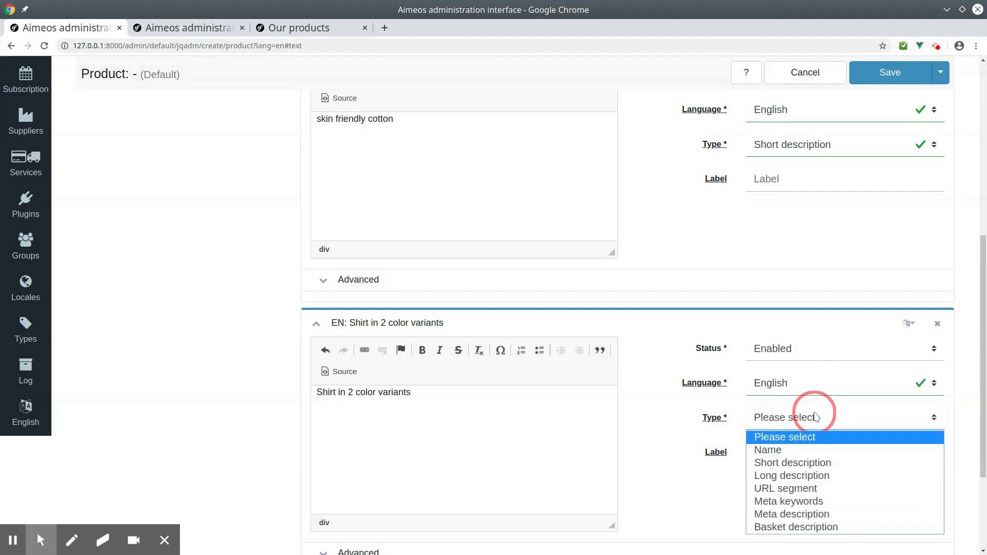
pyautogui.click(810, 478)
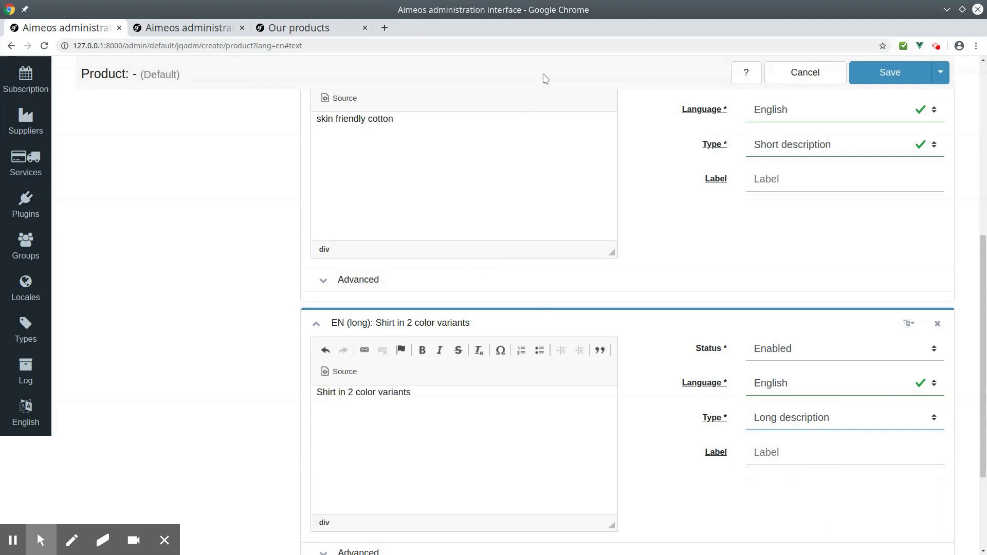
pyautogui.scroll(3, 620, 269)
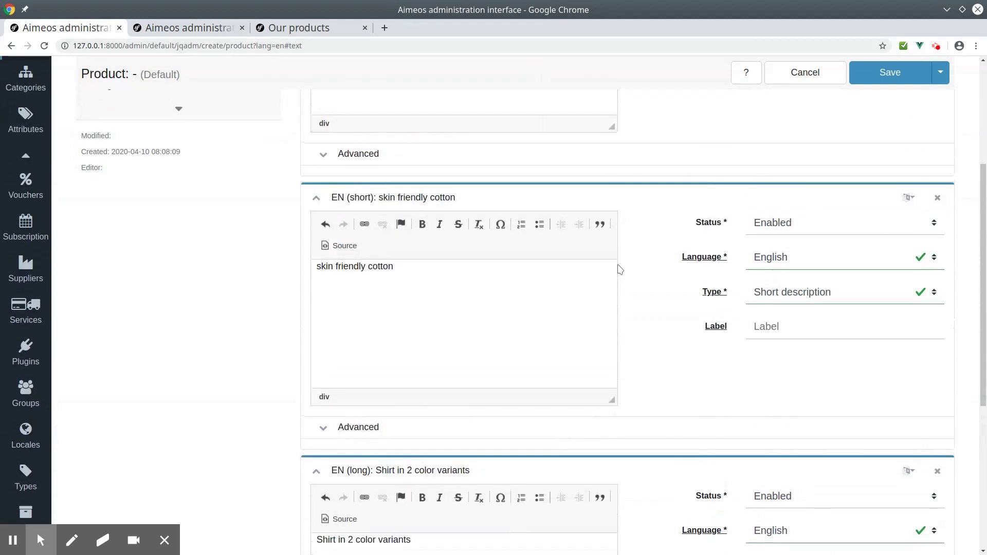
pyautogui.scroll(4, 620, 269)
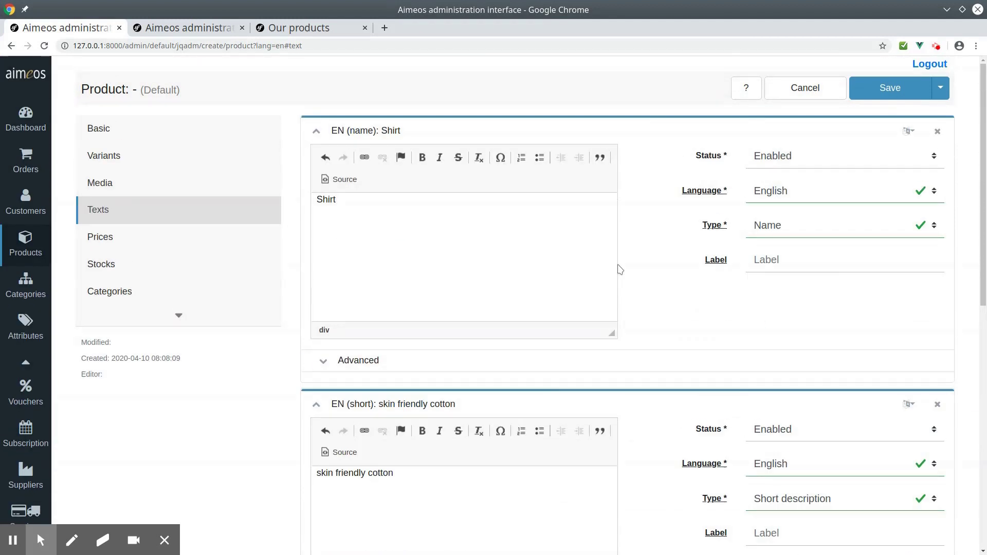
# Step: Add a price of 15 EUR with a 19% tax rate
pyautogui.click(186, 237)
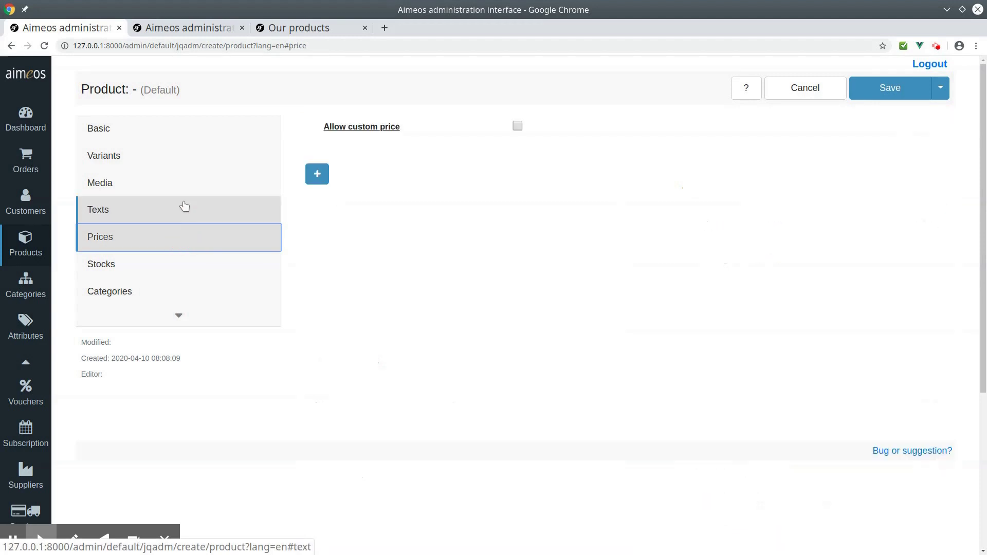
pyautogui.click(316, 177)
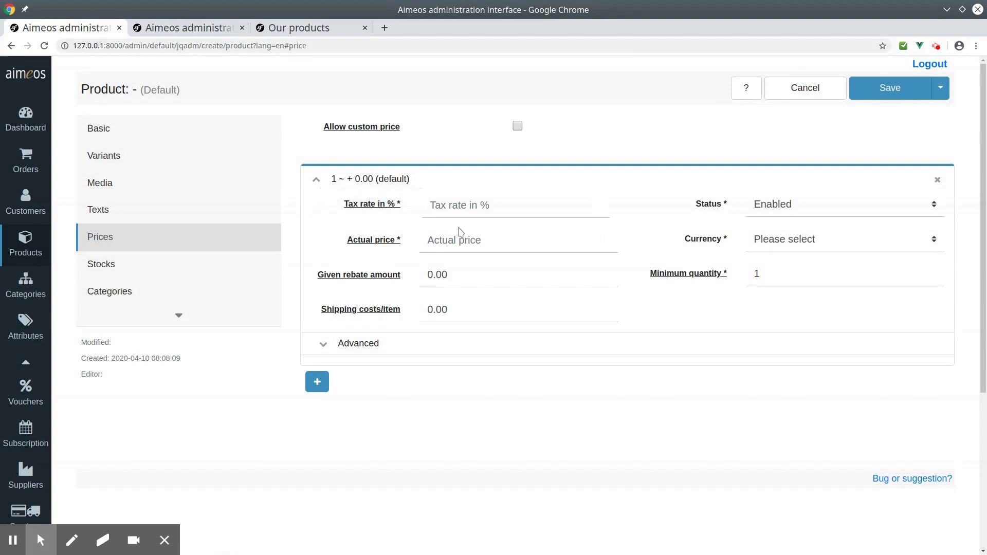
pyautogui.click(471, 207)
pyautogui.write('19')
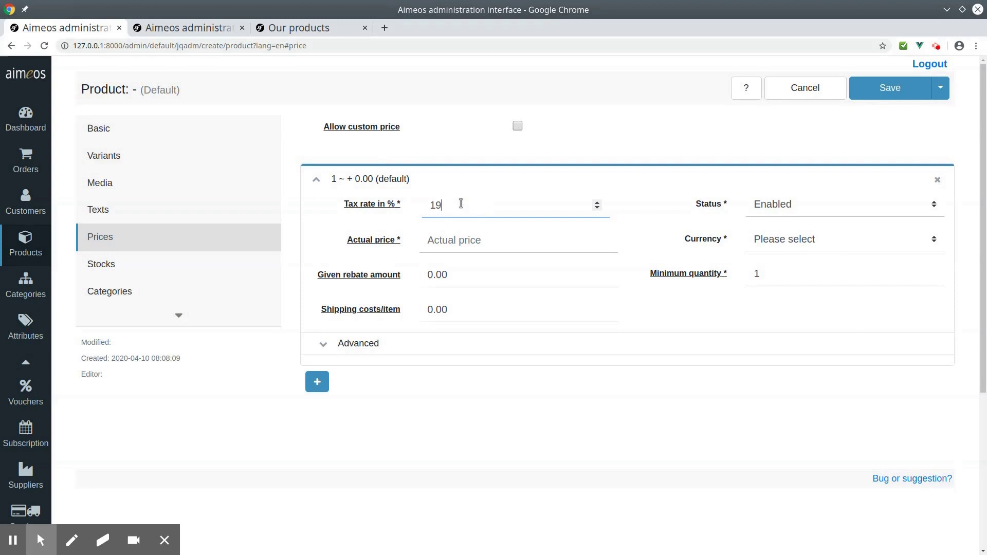
pyautogui.press('Tab')
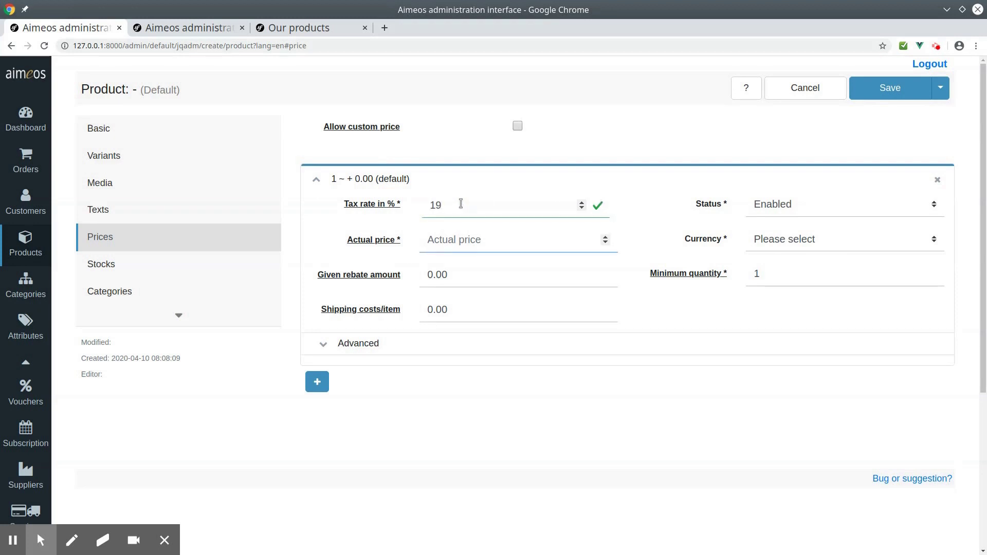
pyautogui.write('15')
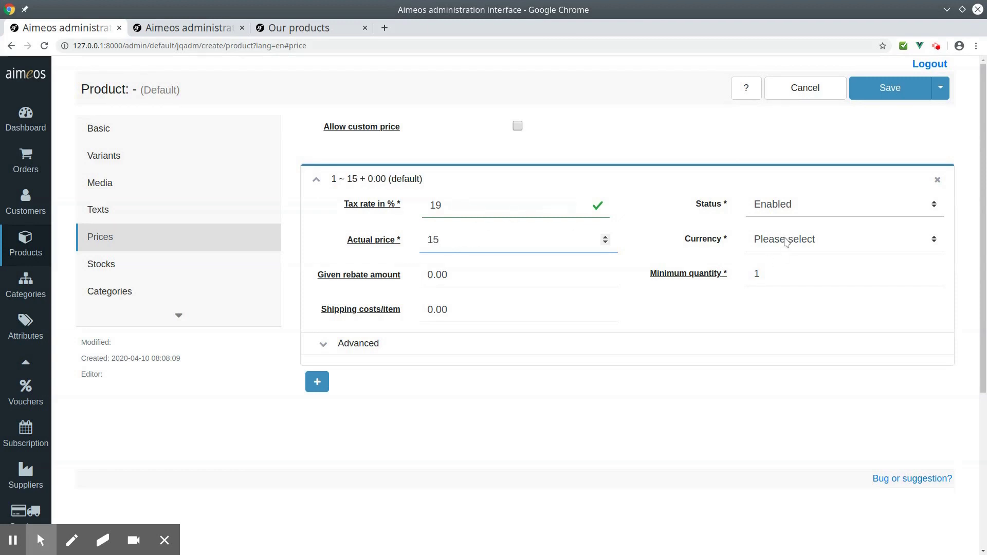
pyautogui.click(785, 239)
pyautogui.click(783, 284)
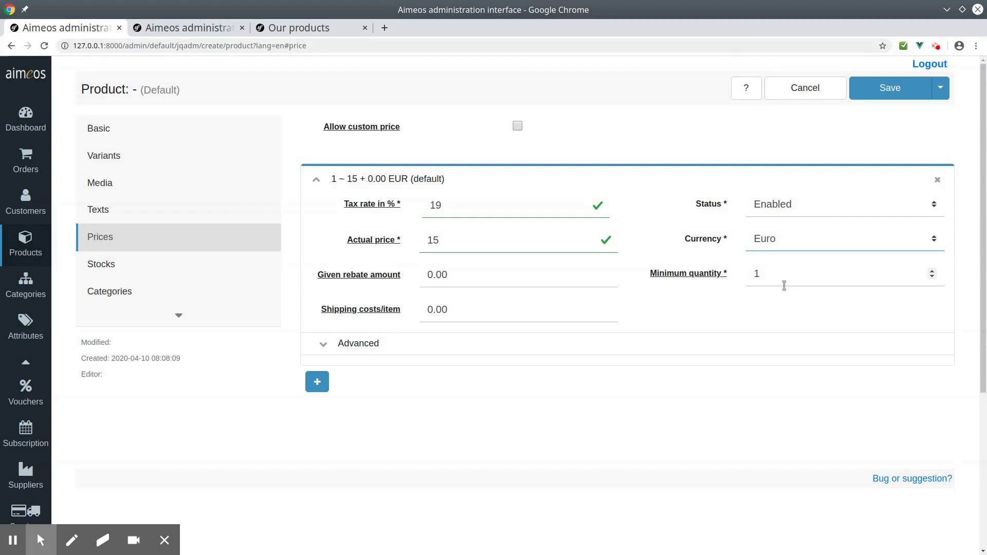
pyautogui.click(238, 267)
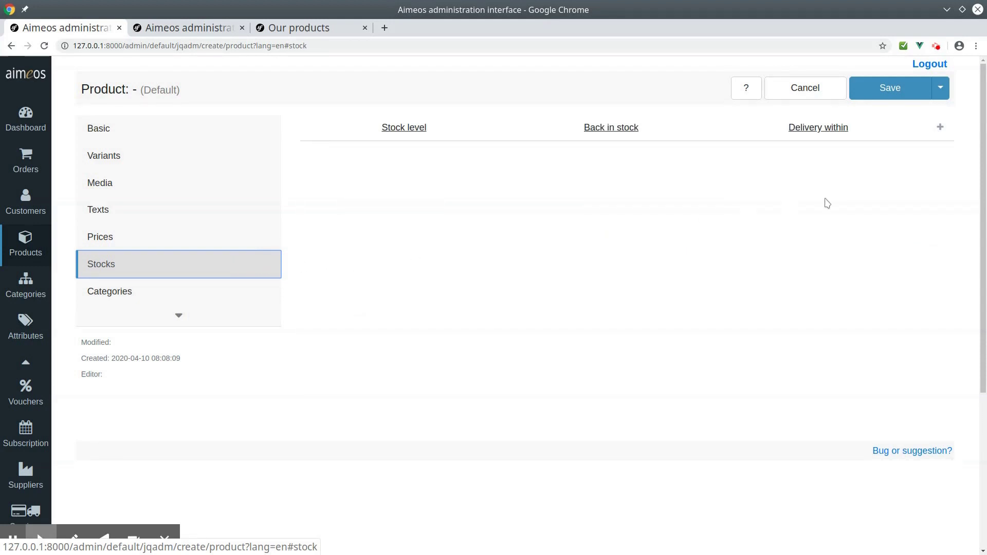
# Step: Add a stock entry with stock level 500
pyautogui.click(944, 129)
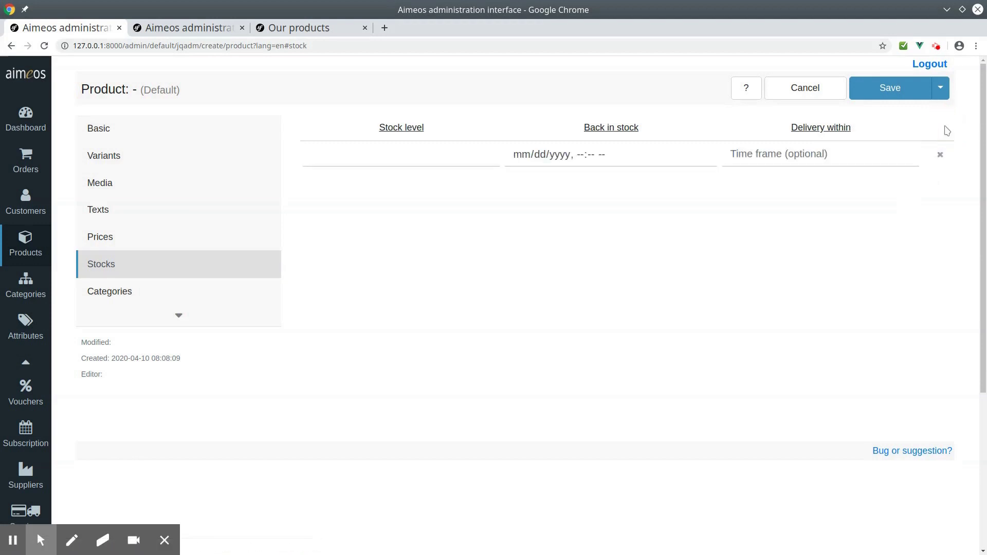
pyautogui.click(452, 155)
pyautogui.write('500')
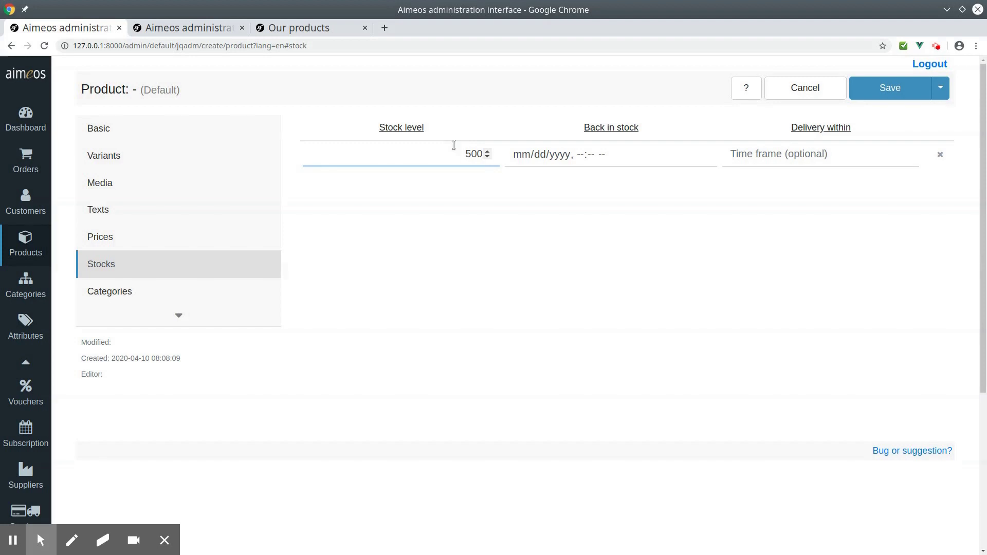
pyautogui.click(236, 297)
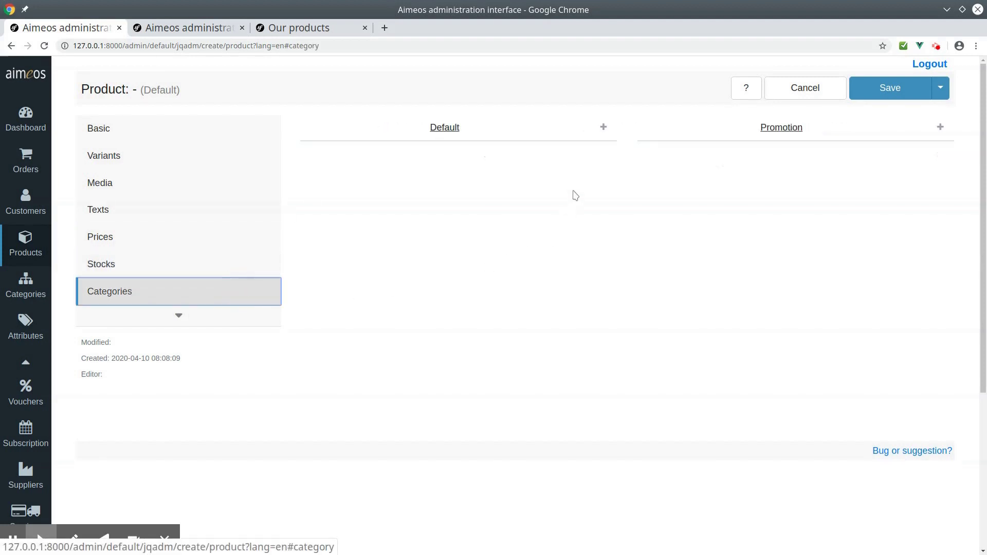
# Step: Assign Shirt to the Home default category, save it, and return to the product list
pyautogui.click(604, 127)
pyautogui.click(574, 155)
pyautogui.click(536, 177)
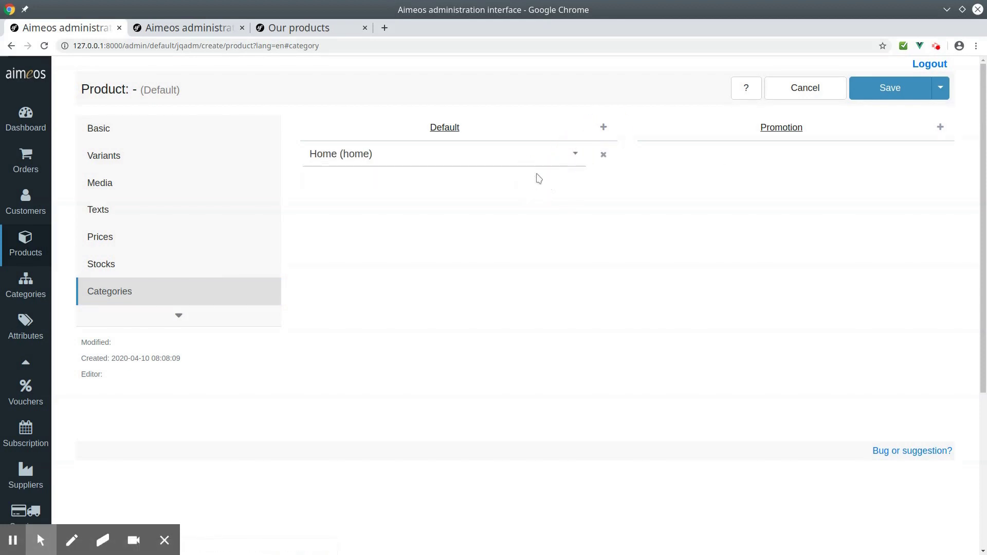
pyautogui.click(909, 100)
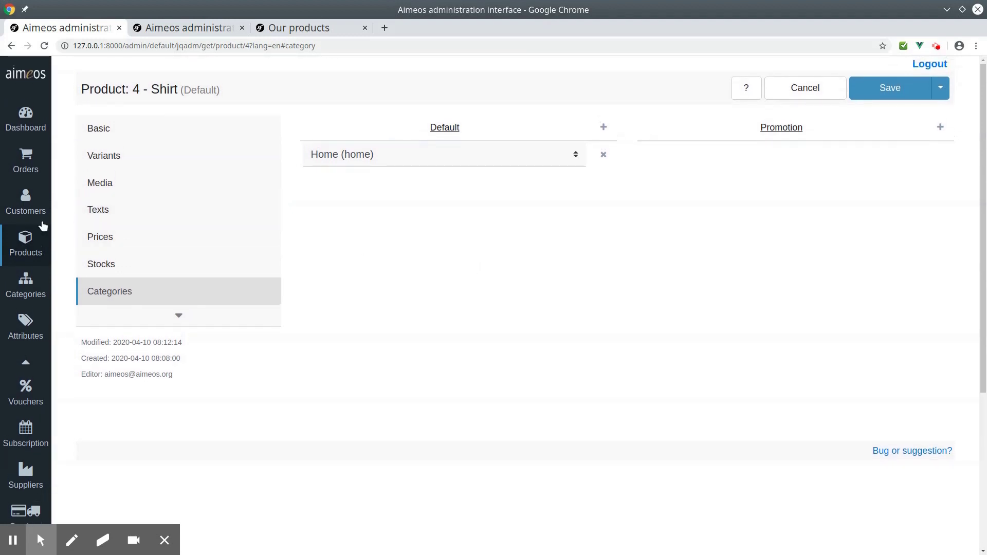
pyautogui.click(31, 251)
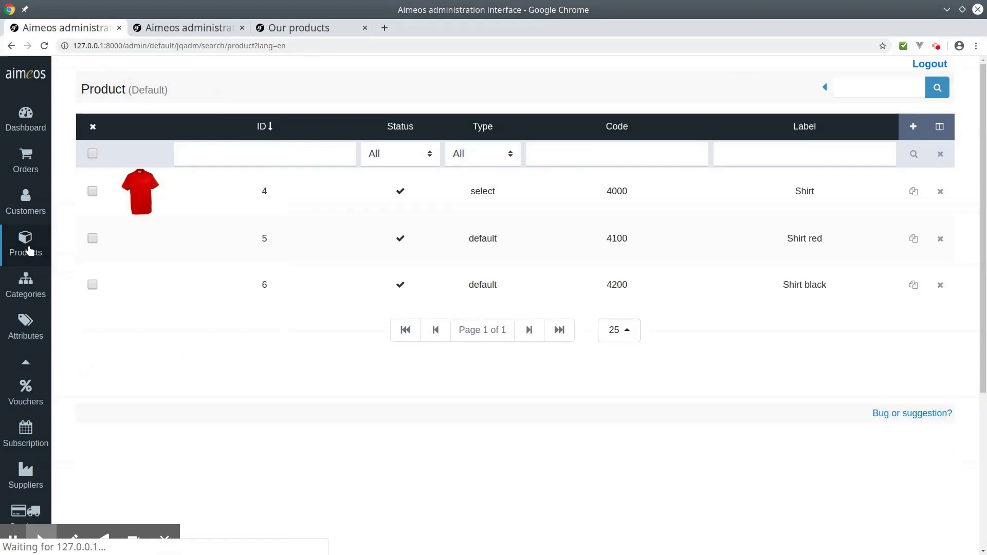
# Step: Open the Shirt black variant and attach shirt black.jpeg as its media image
pyautogui.click(487, 291)
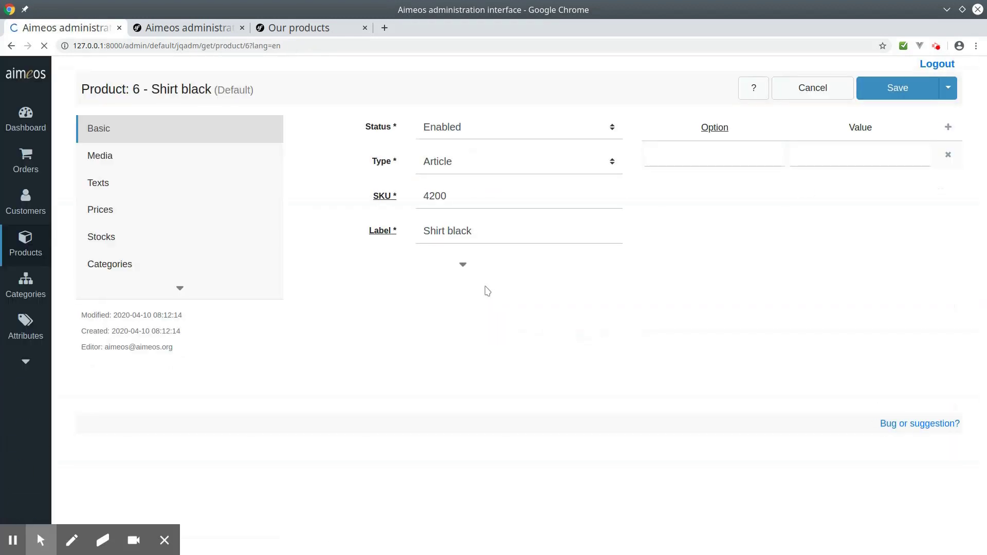
pyautogui.click(229, 157)
pyautogui.click(317, 132)
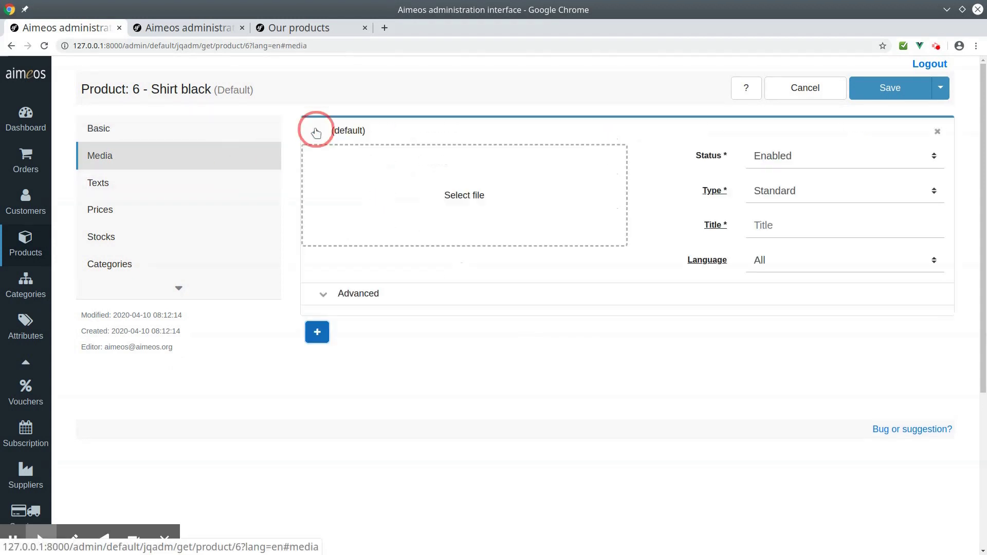
pyautogui.click(384, 201)
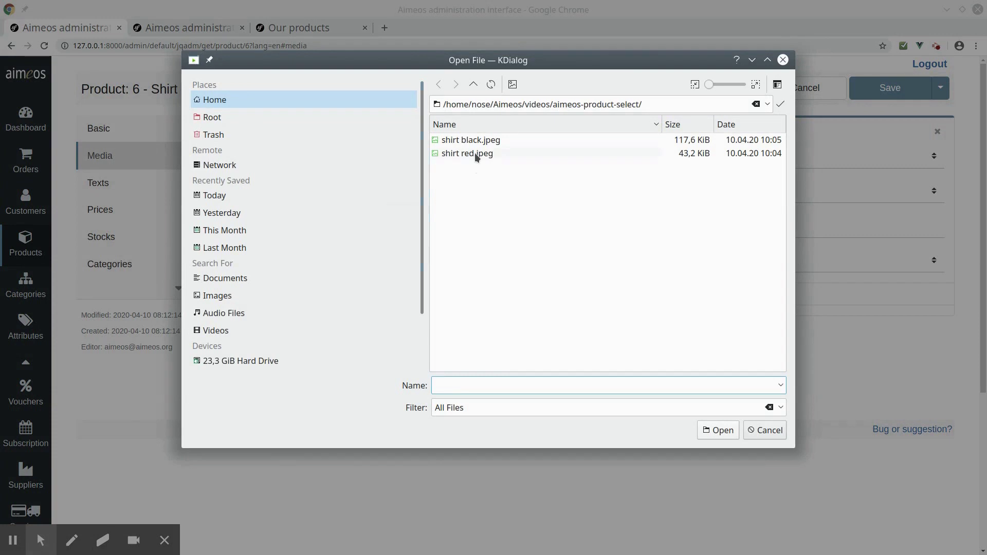
pyautogui.doubleClick(478, 140)
pyautogui.click(204, 215)
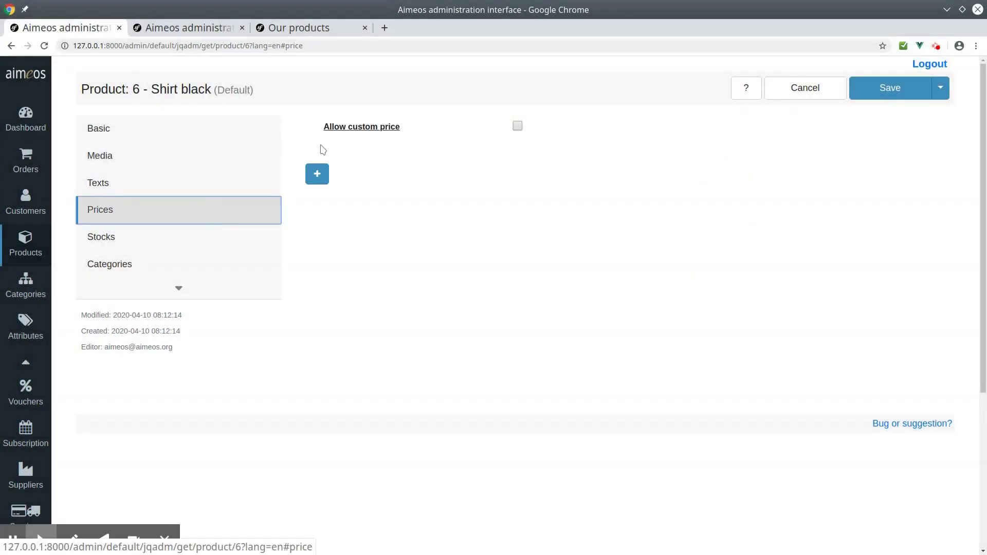
# Step: Give Shirt black a 20.00 EUR price at 19% tax and save the variant
pyautogui.click(317, 174)
pyautogui.click(457, 206)
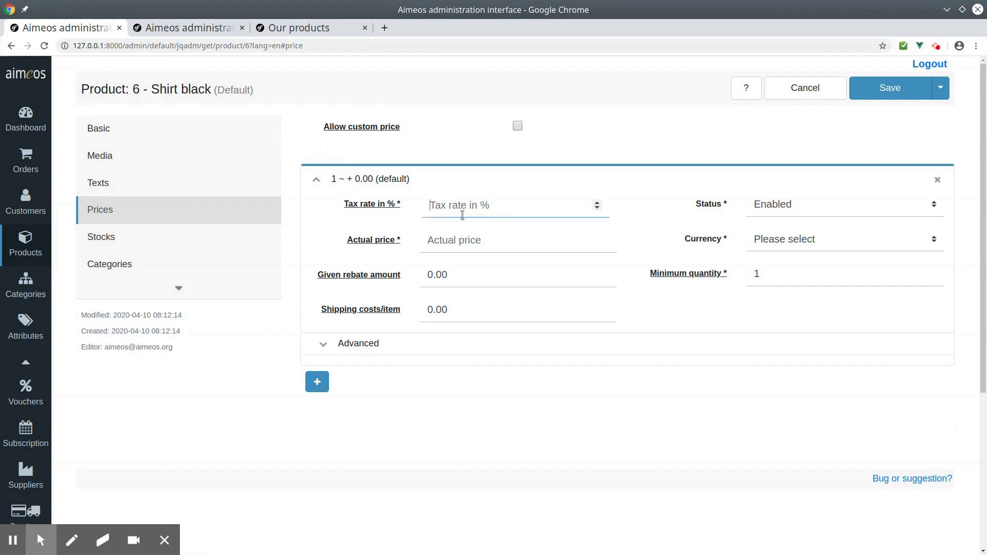
pyautogui.write('19')
pyautogui.press('Tab')
pyautogui.write('20')
pyautogui.click(826, 238)
pyautogui.click(798, 286)
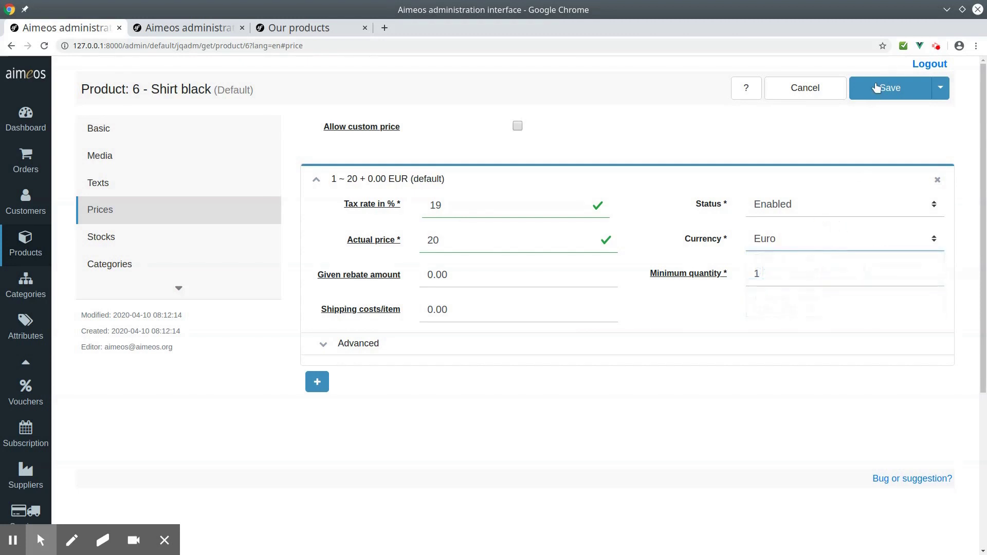
pyautogui.click(890, 88)
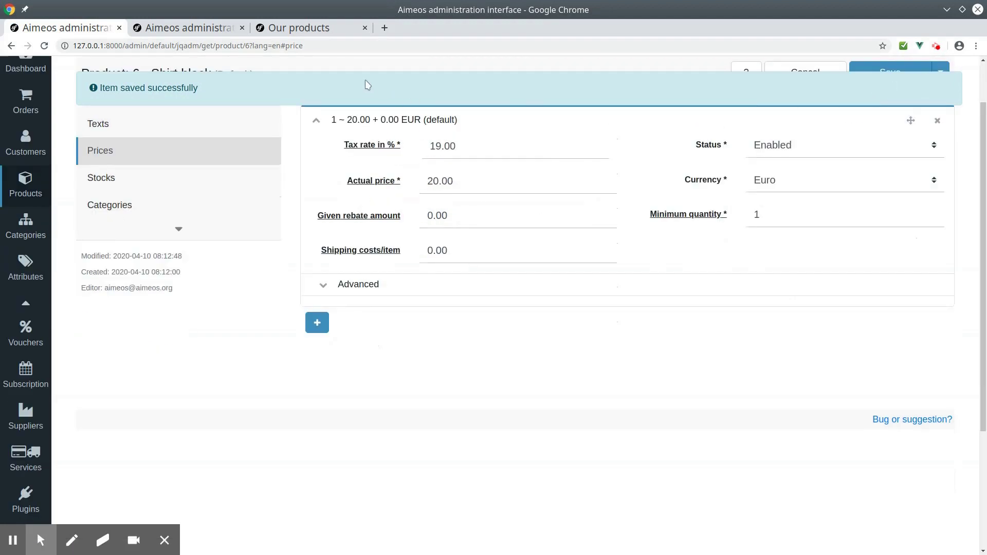
# Step: Reload the shop's product listing and open the red Shirt product page at € 15.00
pyautogui.click(319, 32)
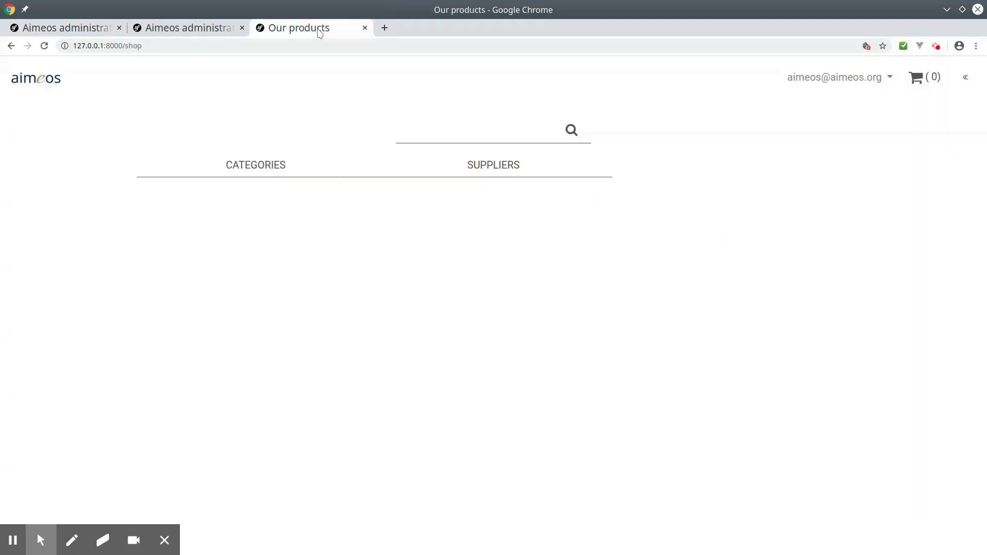
pyautogui.press('F5')
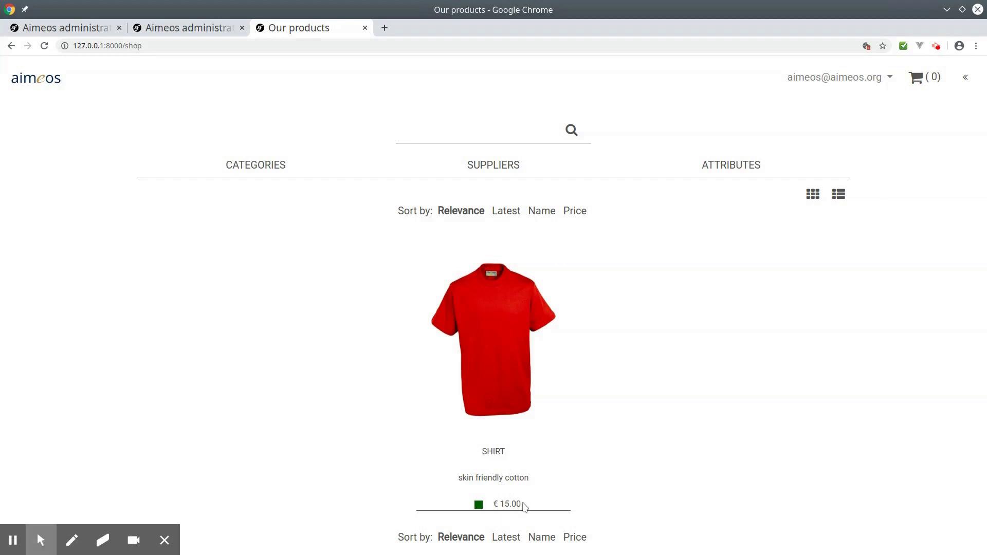
pyautogui.click(509, 364)
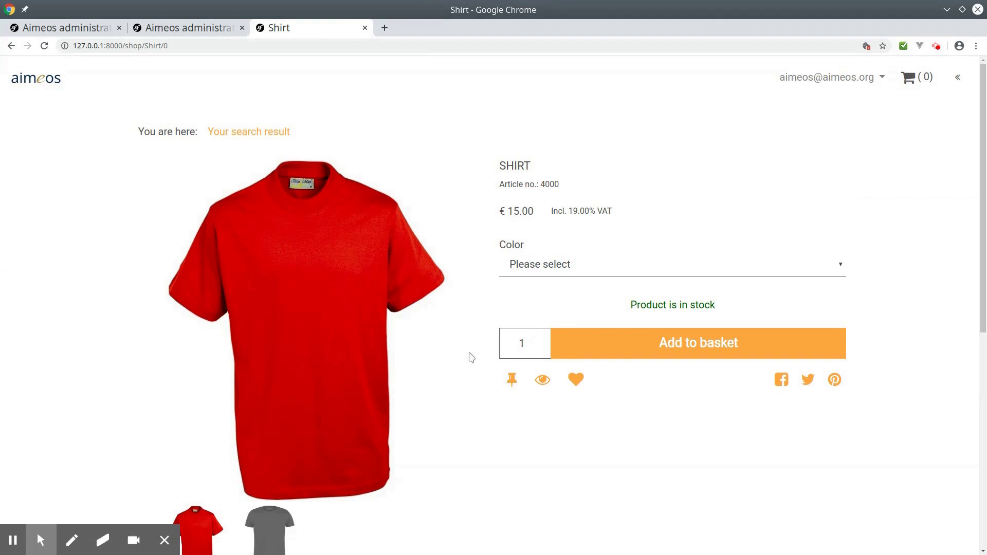
# Step: Select black in the Shirt's Color dropdown so the € 20.00 black shirt shows
pyautogui.scroll(-1, 471, 358)
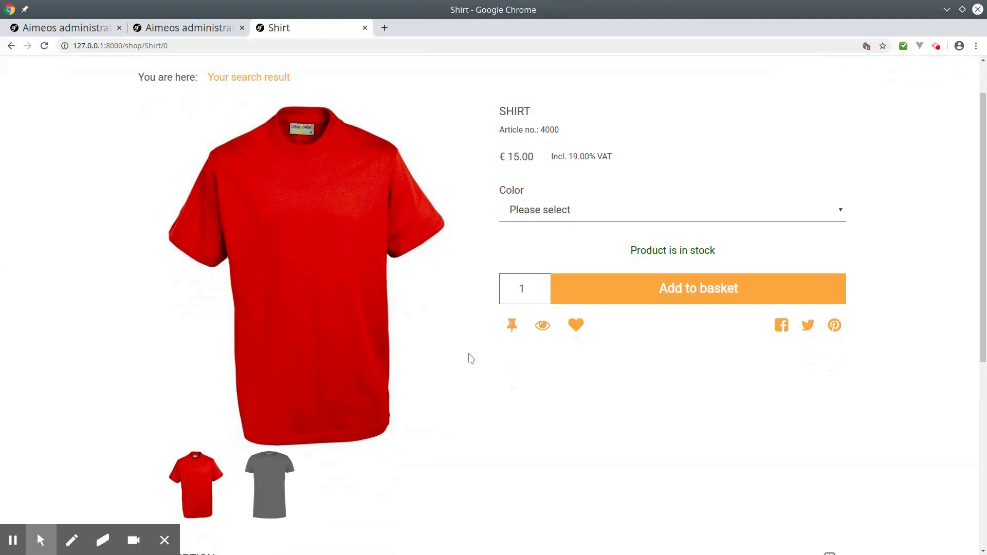
pyautogui.scroll(1, 471, 358)
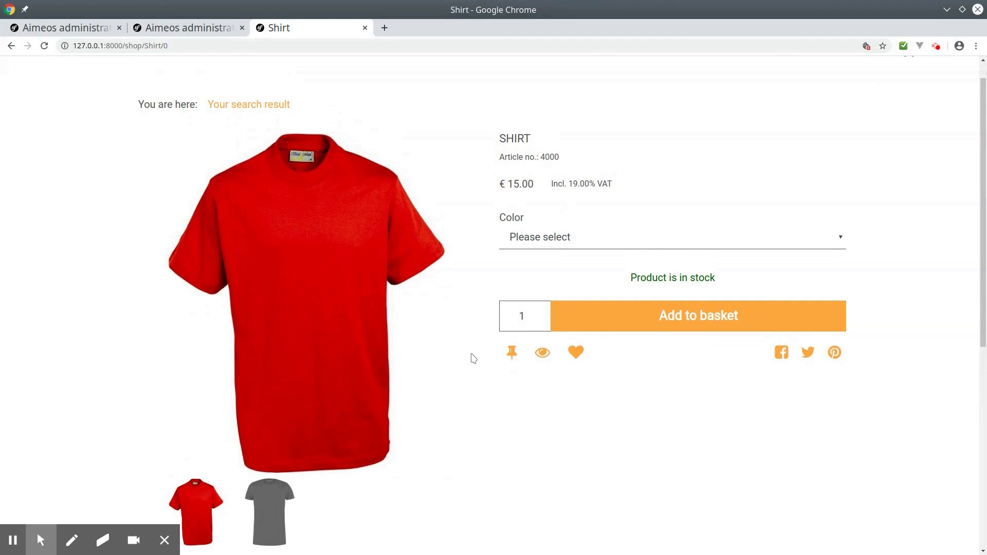
pyautogui.click(570, 241)
pyautogui.press('Down')
pyautogui.press('Return')
pyautogui.click(569, 242)
pyautogui.click(566, 283)
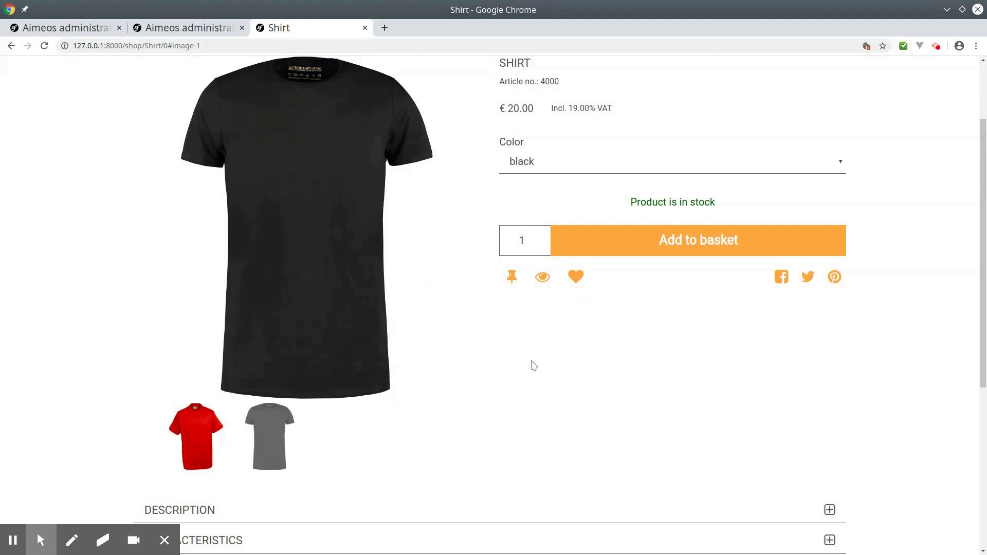
# Step: Expand the Description and Characteristics sections on the black Shirt page
pyautogui.scroll(2, 533, 365)
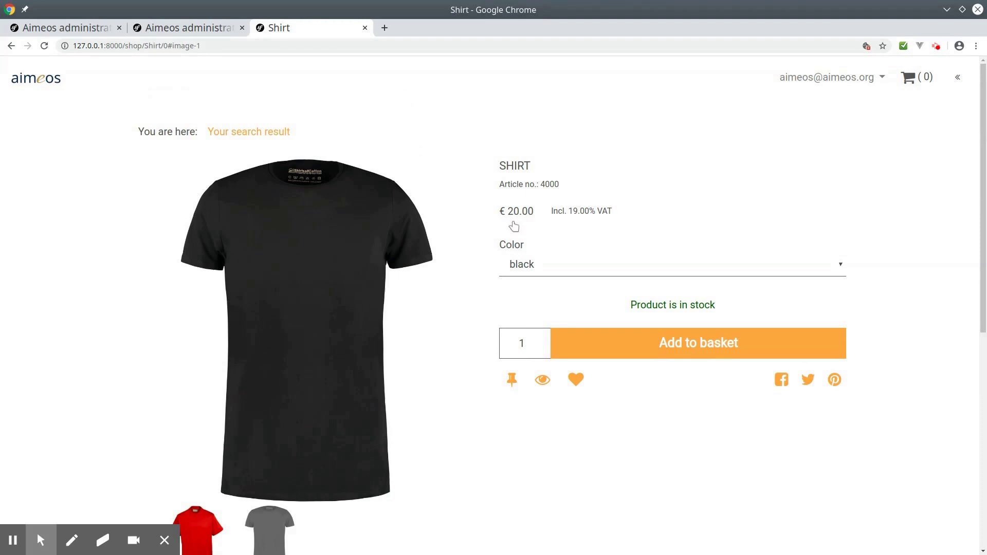
pyautogui.scroll(-1, 504, 304)
pyautogui.scroll(-2, 525, 308)
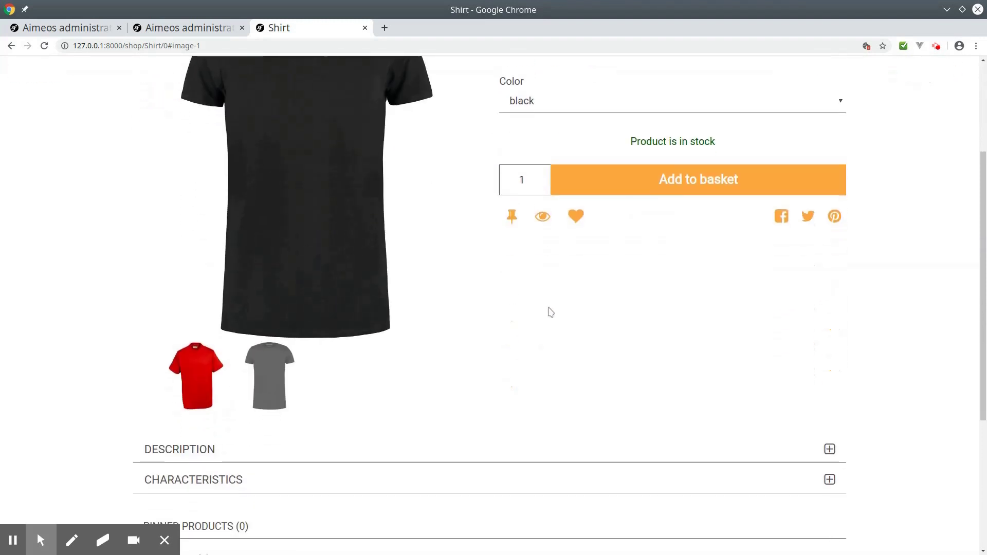
pyautogui.click(830, 451)
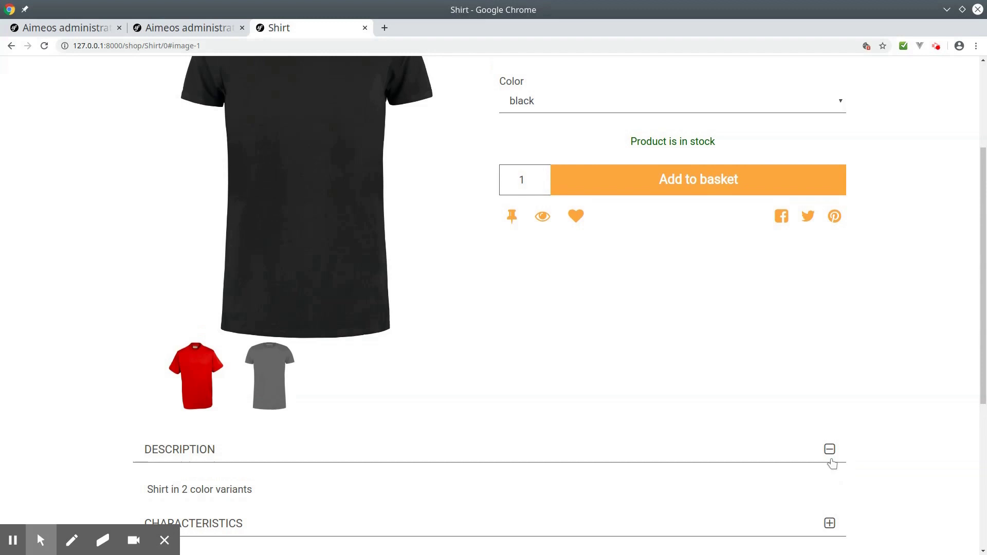
pyautogui.scroll(-3, 831, 463)
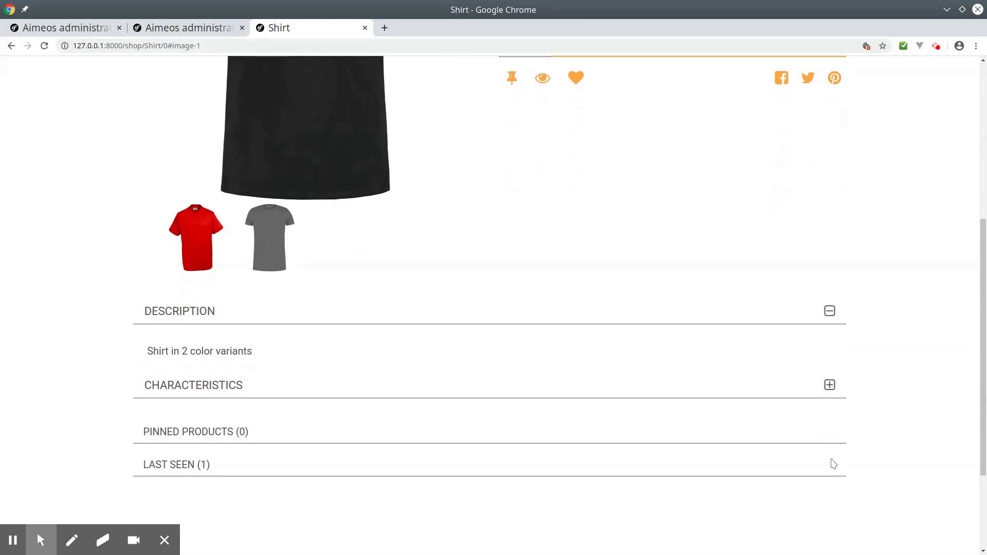
pyautogui.click(831, 385)
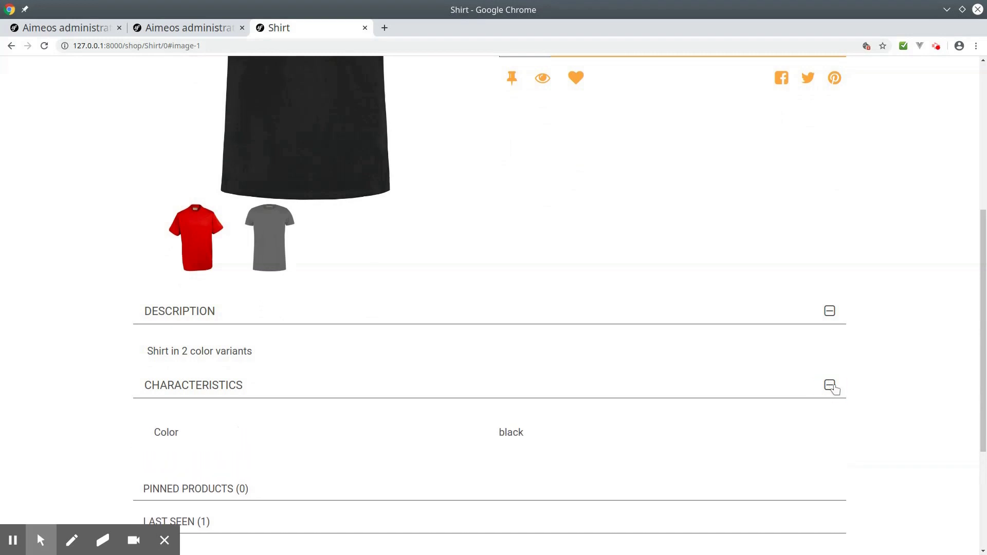
pyautogui.scroll(6, 834, 390)
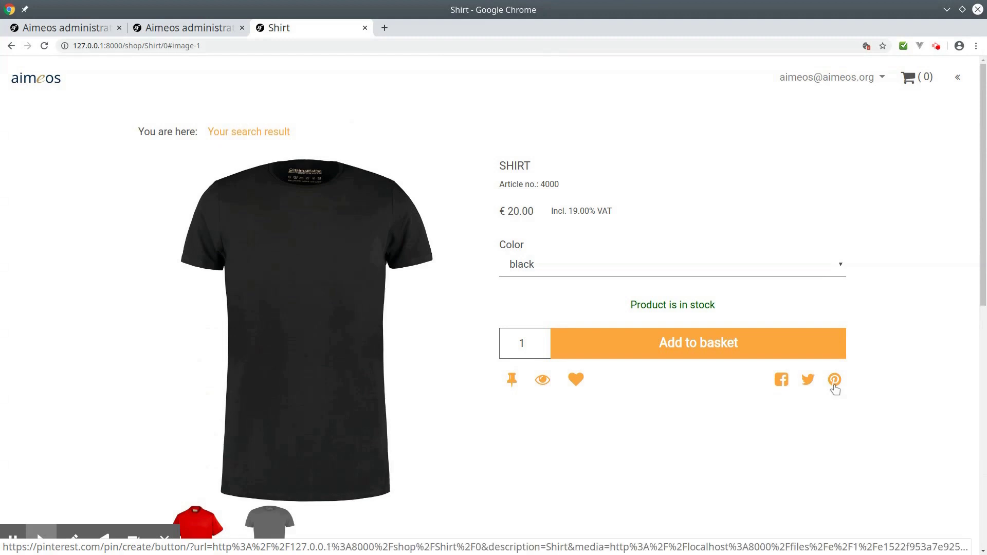
# Step: Add the black Shirt, article 4200 at € 20.00, to the basket
pyautogui.click(713, 354)
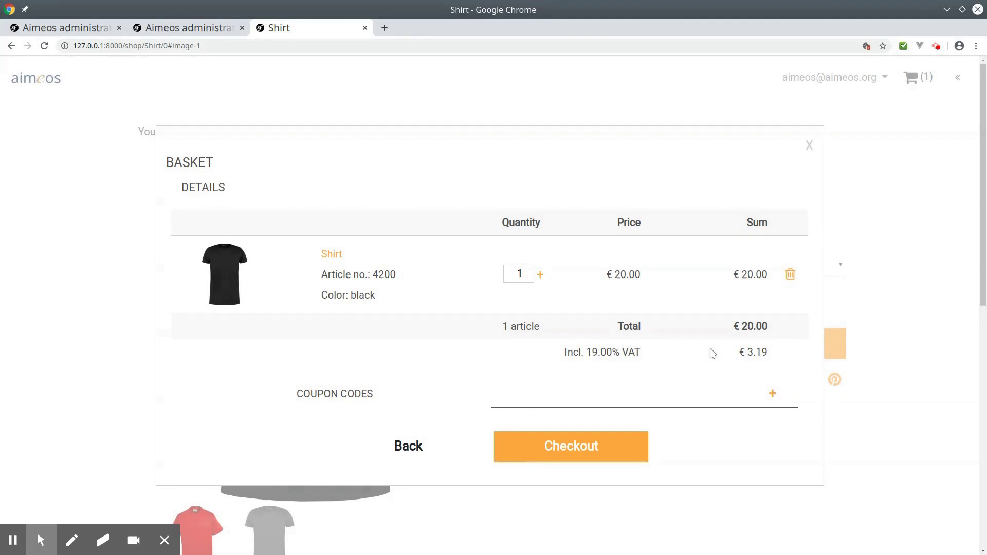